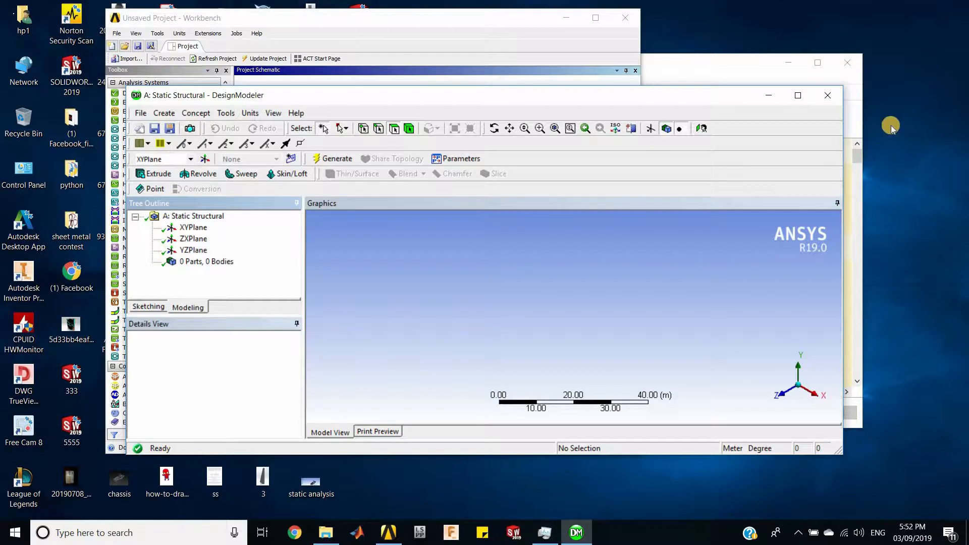
- Maximize the DesignModeler window and set the model's length units to millimeters
click(797, 95)
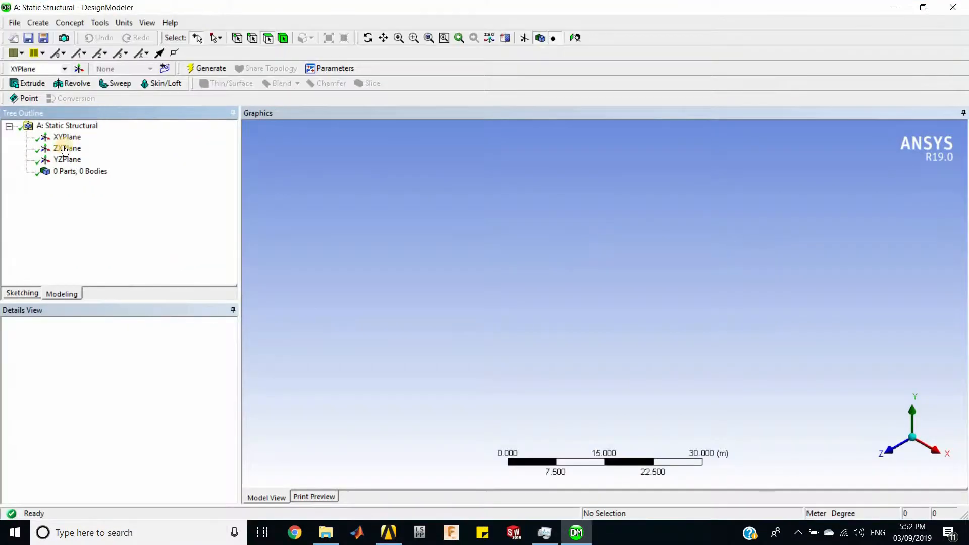
click(123, 23)
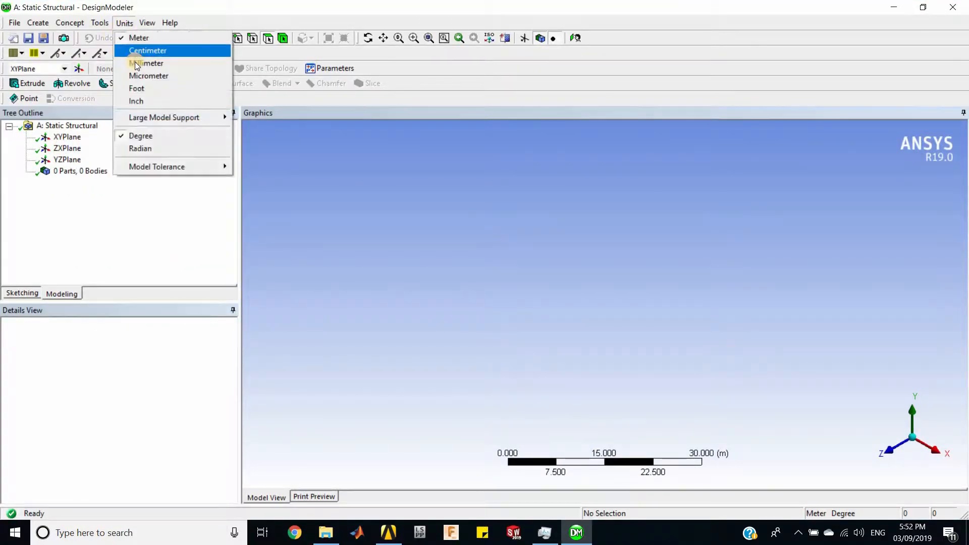
click(135, 61)
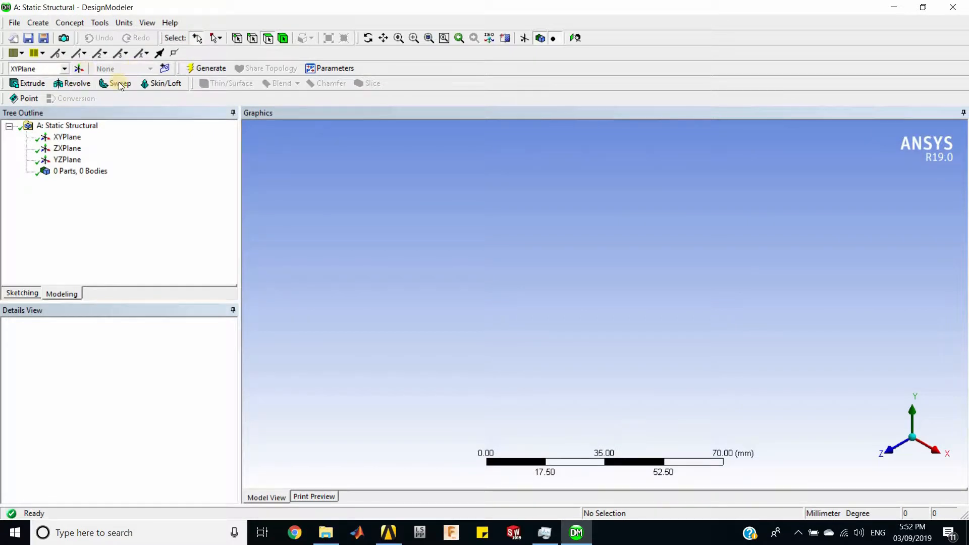
- Create a new sketch on the XY plane and orient the view normal to it
click(66, 136)
click(164, 68)
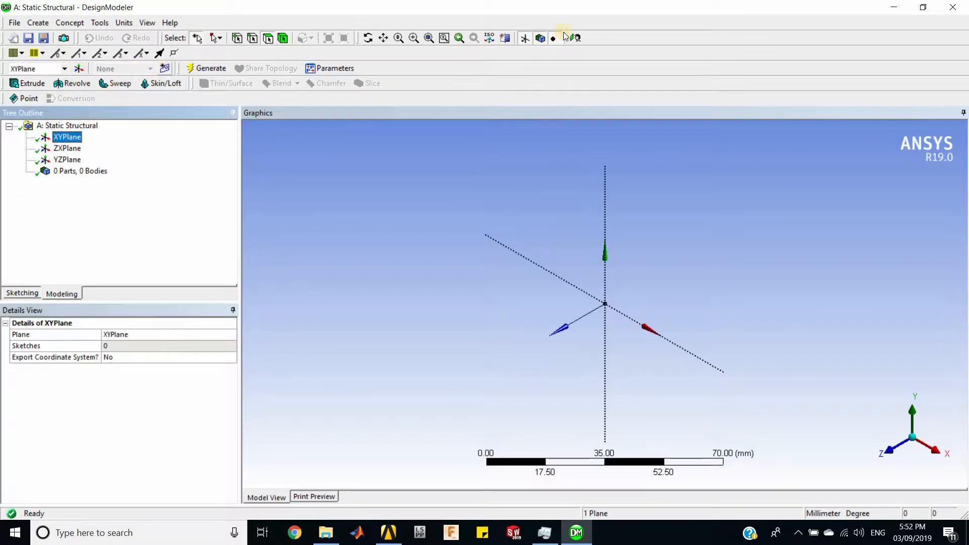
click(575, 38)
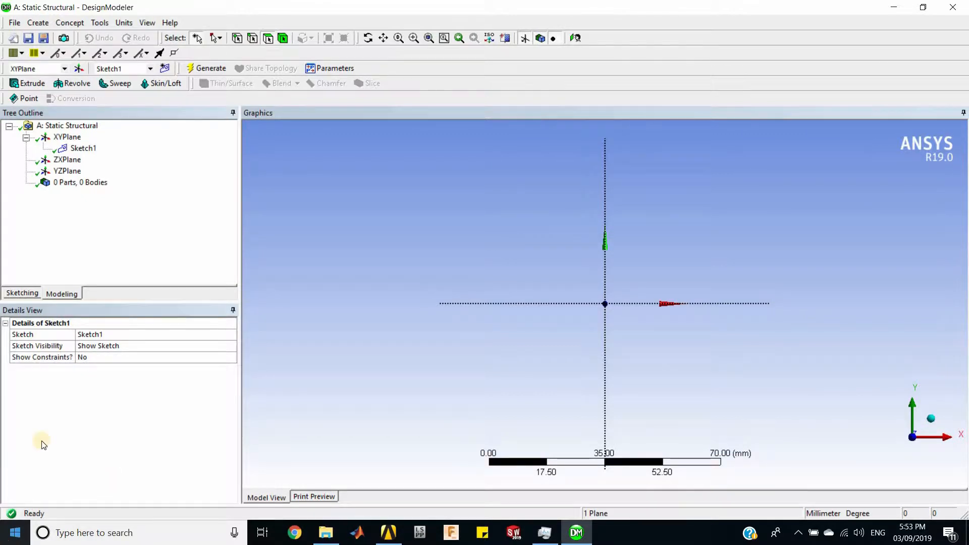
- Draw a horizontal line about 32 mm long from the origin along the X axis, and a vertical line about 5 mm up from its end
click(18, 294)
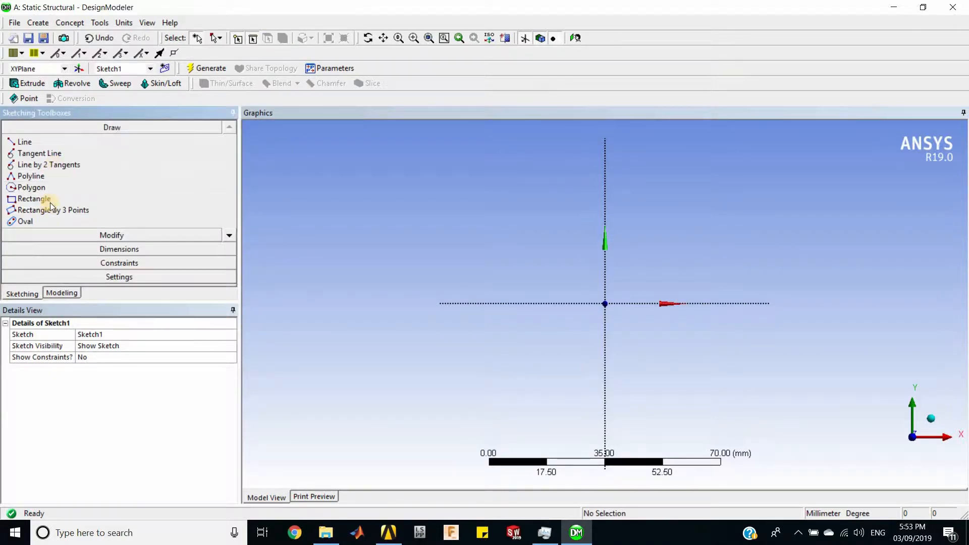
click(68, 143)
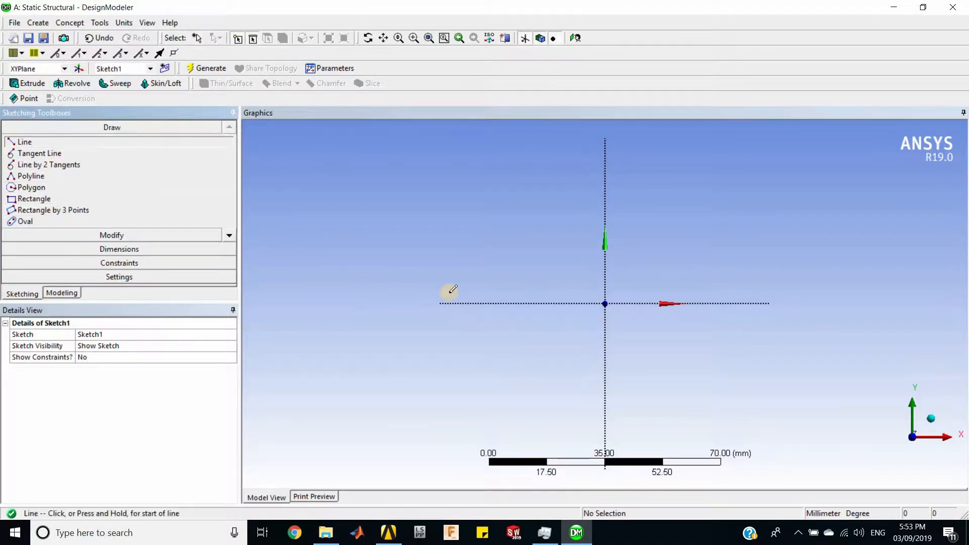
scroll(625, 306, down, 1)
scroll(628, 301, up, 2)
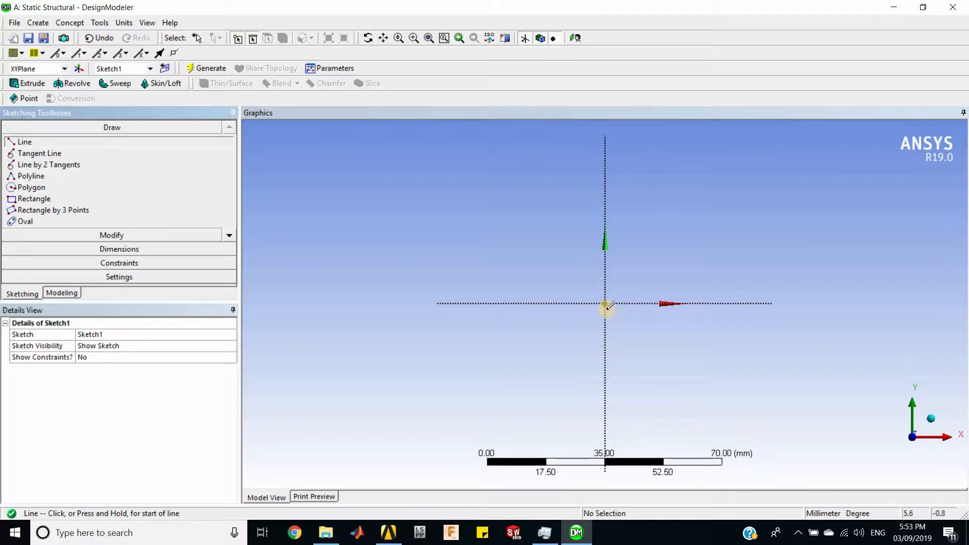
drag(607, 303, 744, 302)
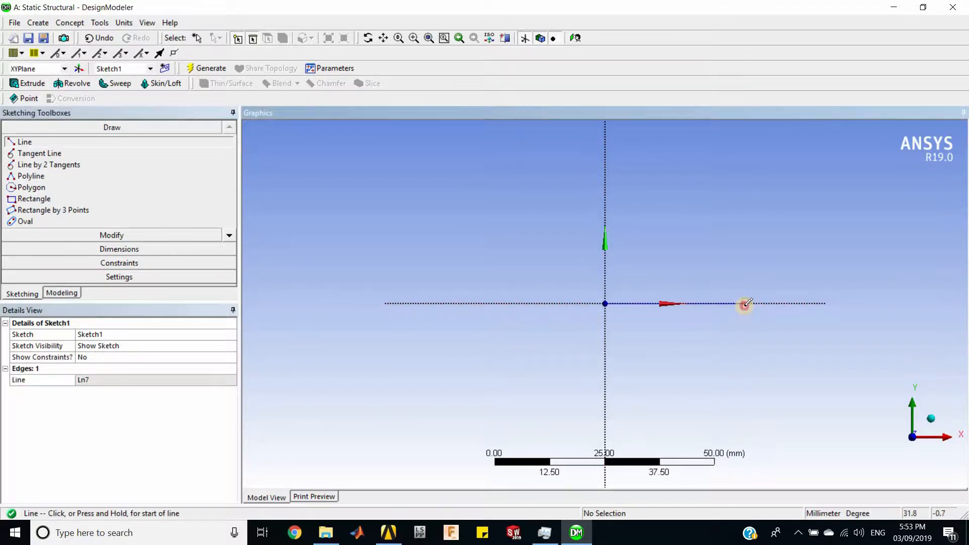
click(745, 303)
click(746, 276)
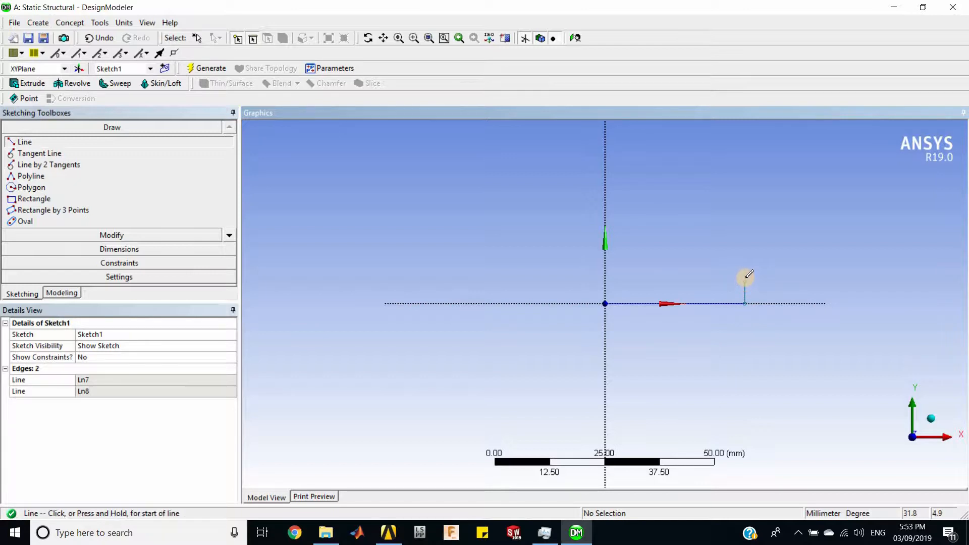
- Close the L-shaped profile with lines back to about X 5.6 mm, up to about 13.7 mm, across to the Y axis and down to the origin
click(744, 279)
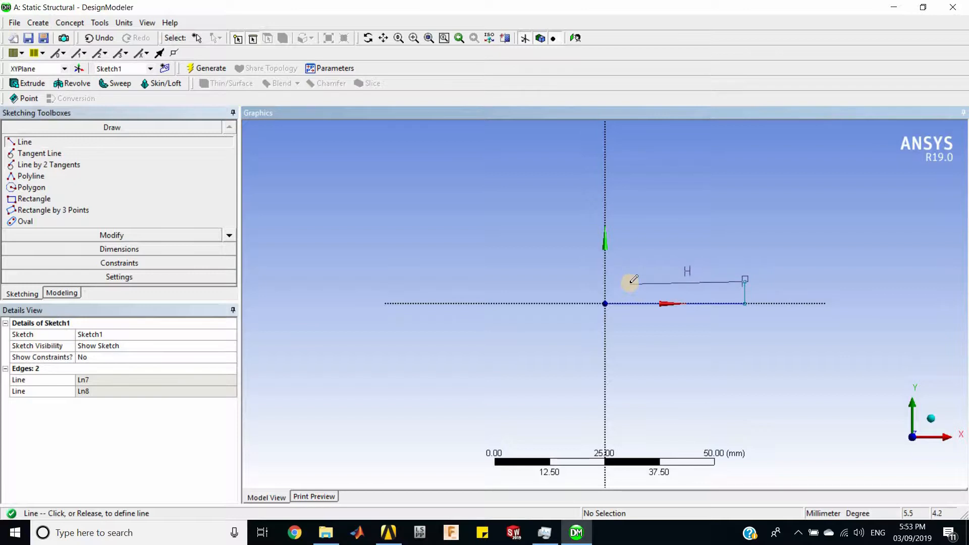
click(635, 281)
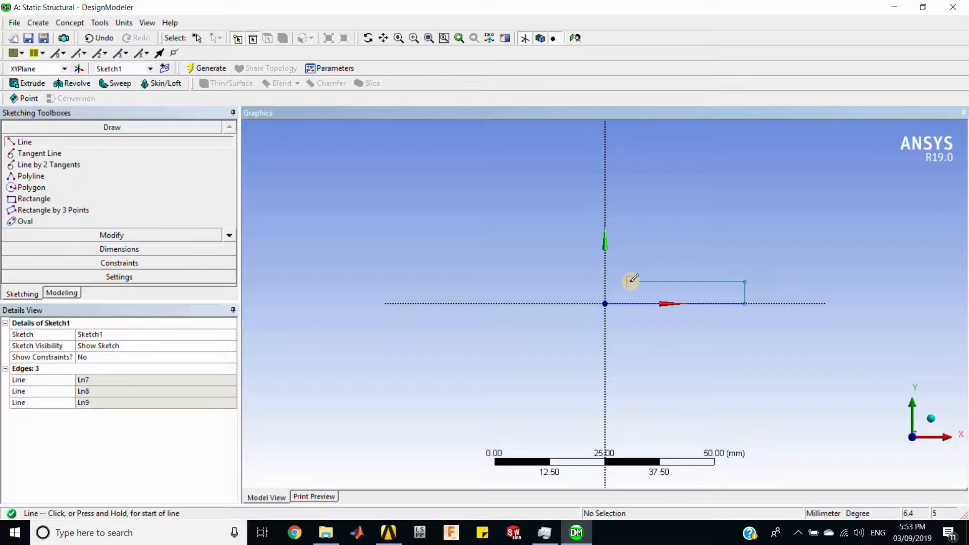
click(630, 281)
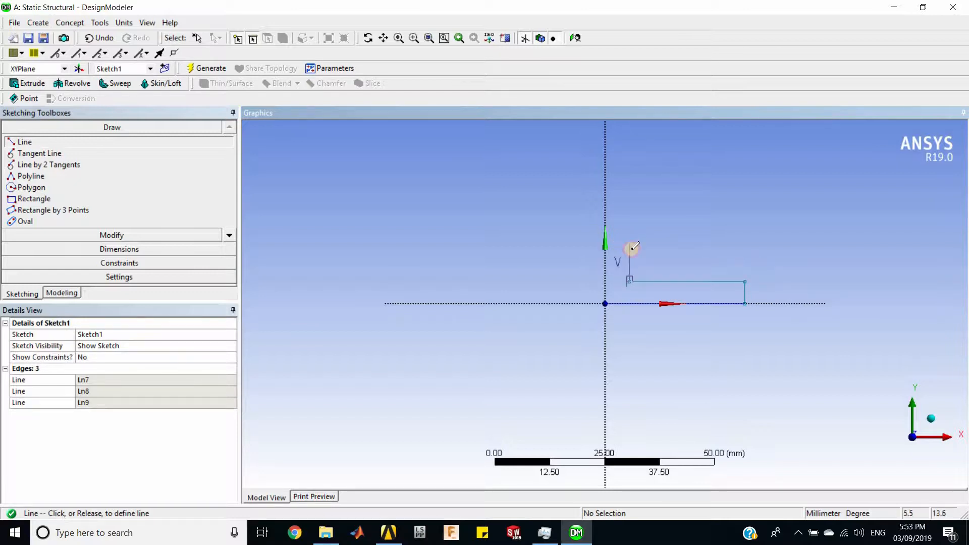
click(630, 243)
click(629, 242)
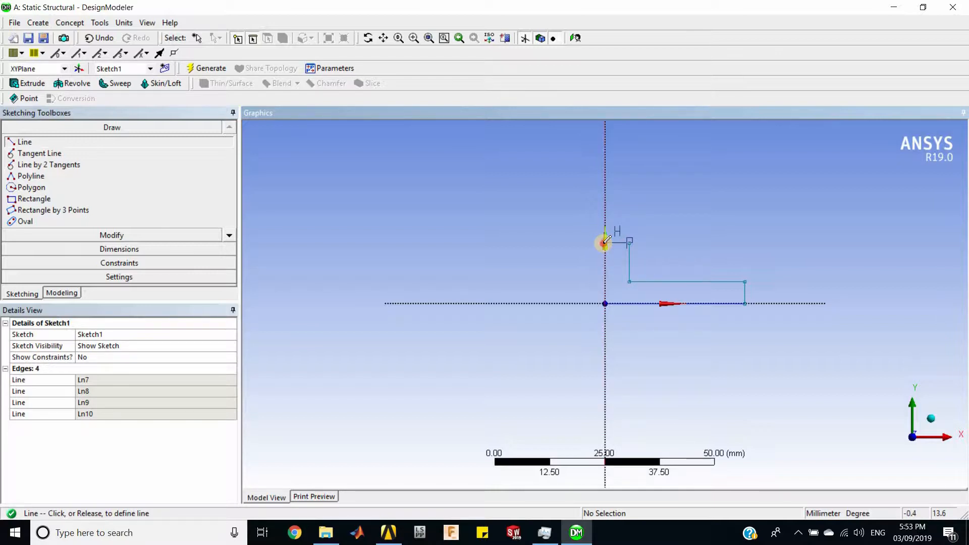
click(605, 243)
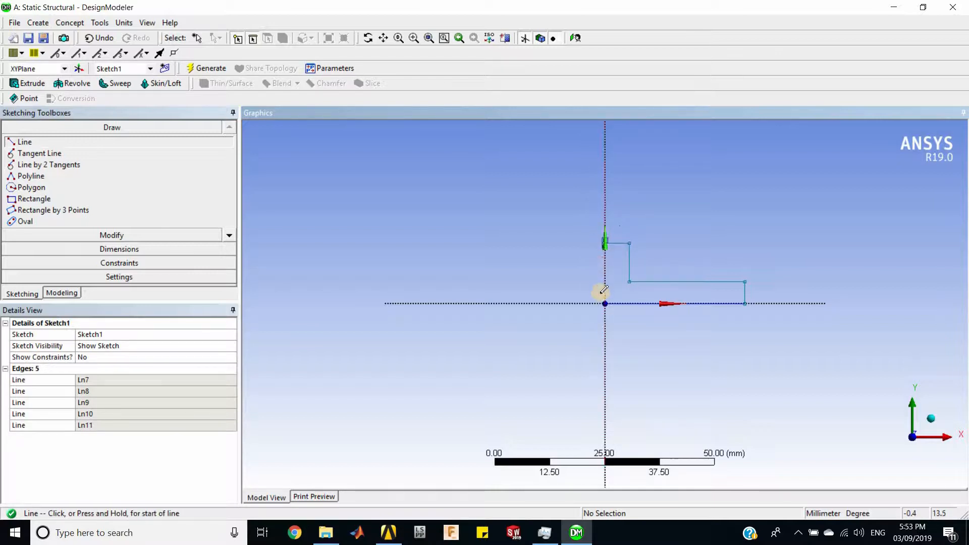
click(605, 243)
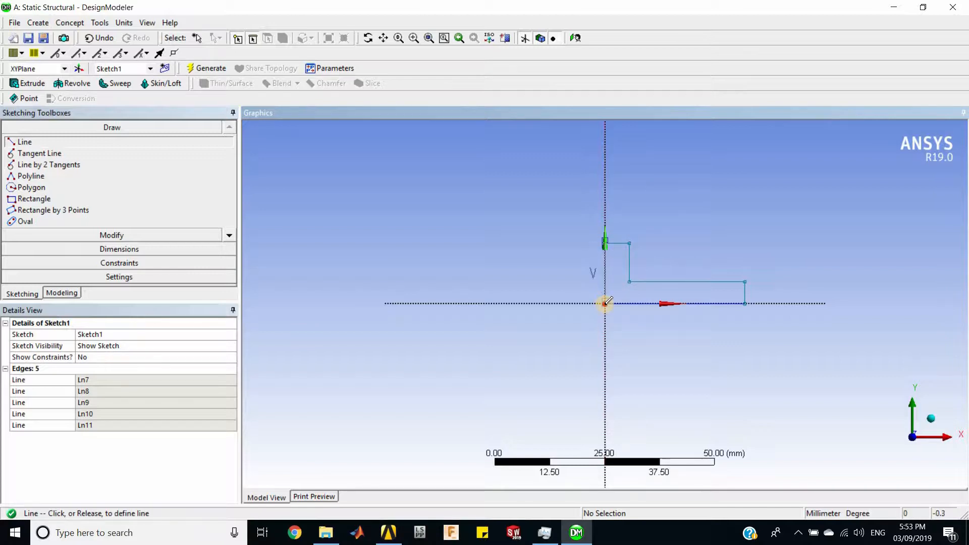
click(724, 302)
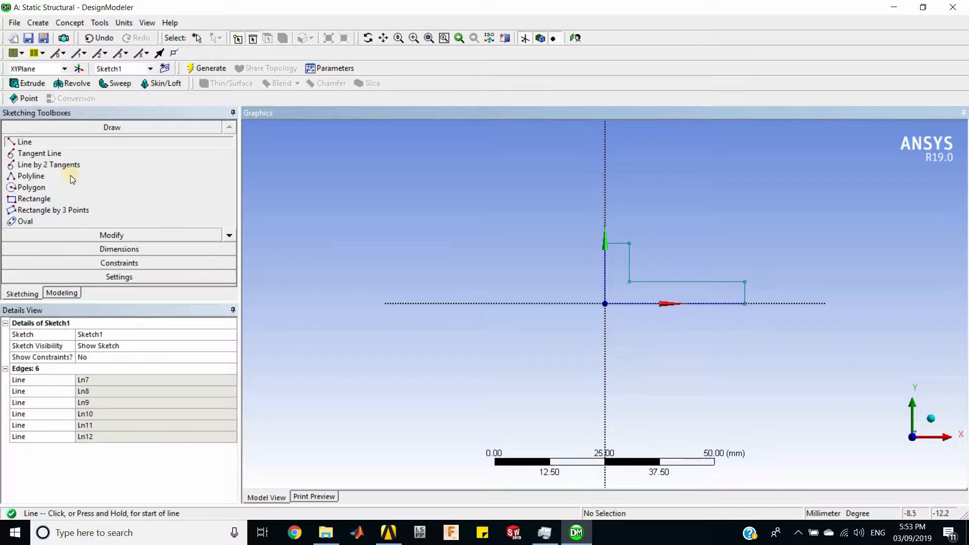
- Add general dimensions to the profile's base line and to its full-height edge on the Y axis
click(104, 249)
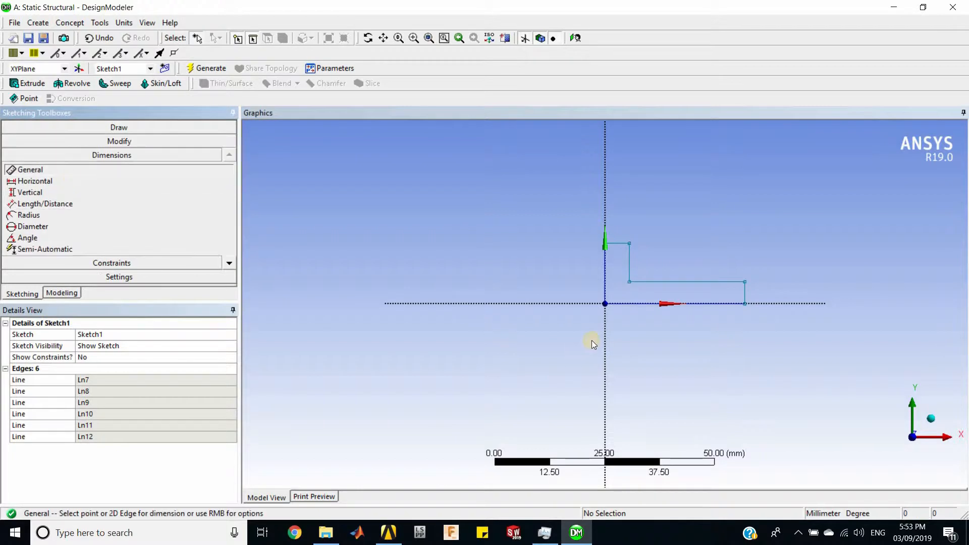
drag(642, 305, 640, 332)
drag(605, 297, 568, 292)
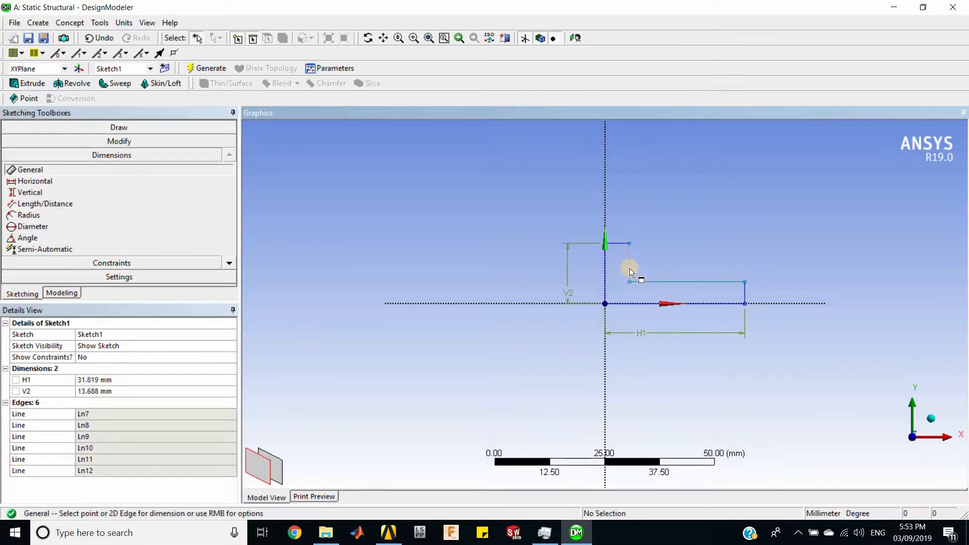
click(605, 272)
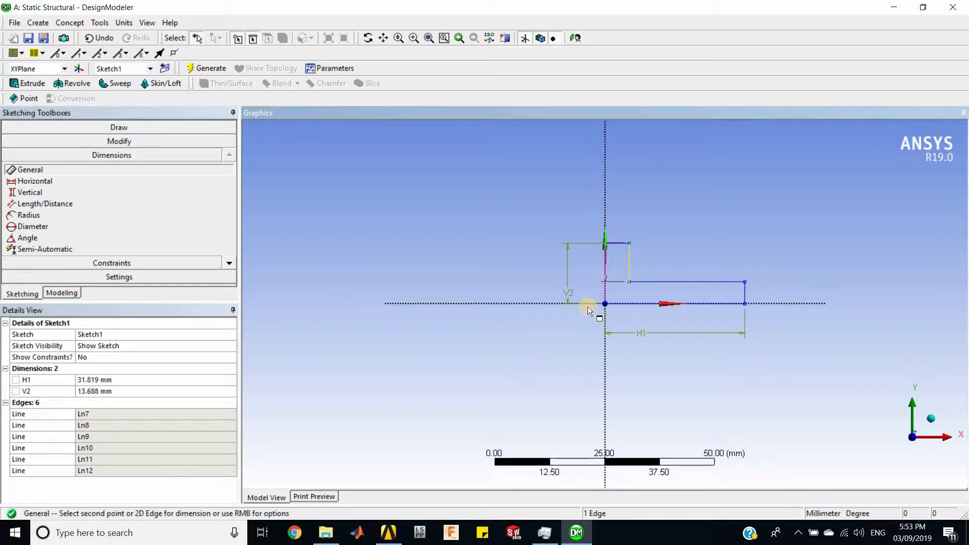
click(626, 292)
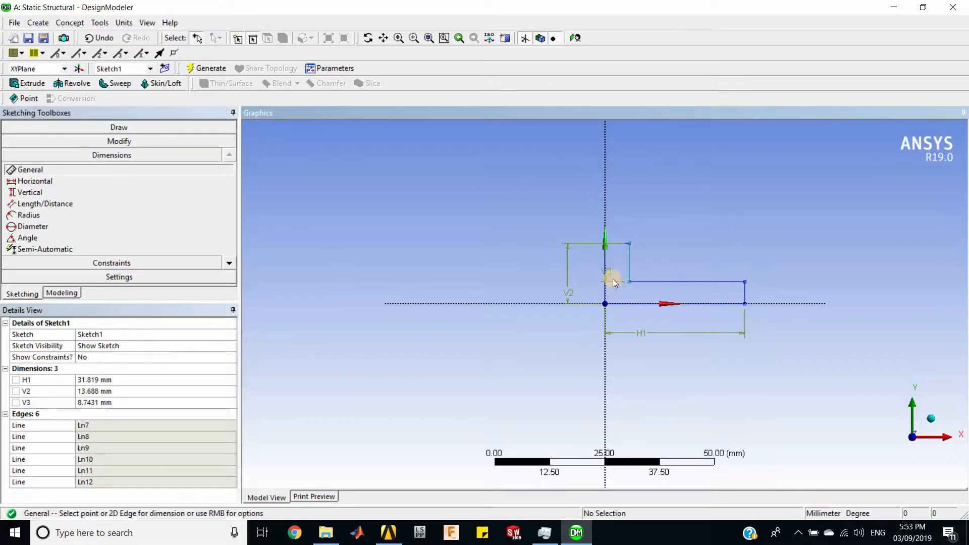
right_click(31, 402)
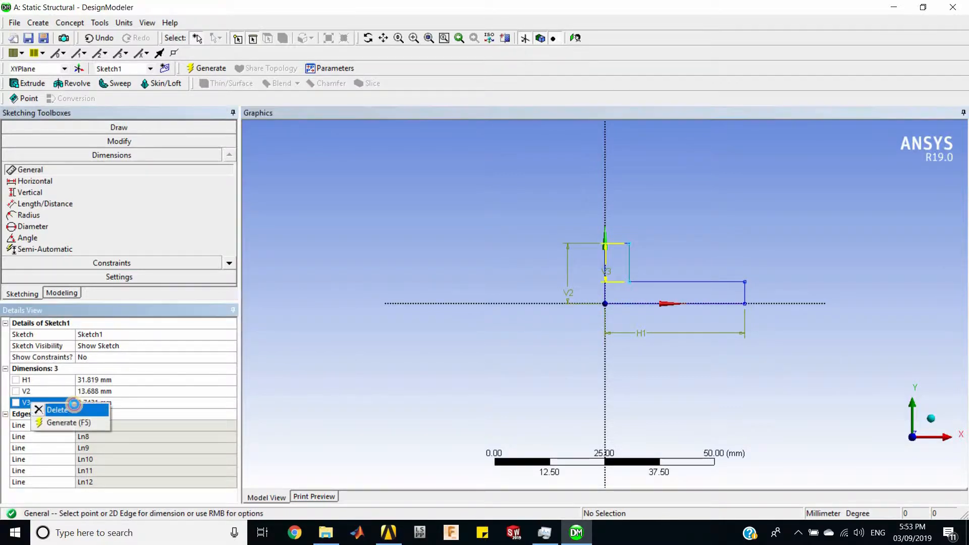
click(72, 407)
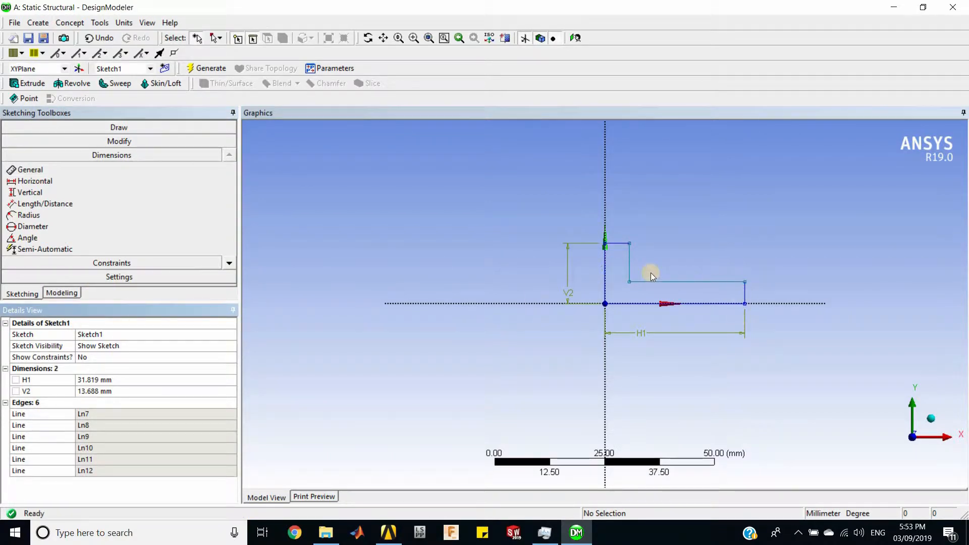
- Add general dimensions to the profile's short top edge and to the short vertical edge at the far end of the base
click(617, 243)
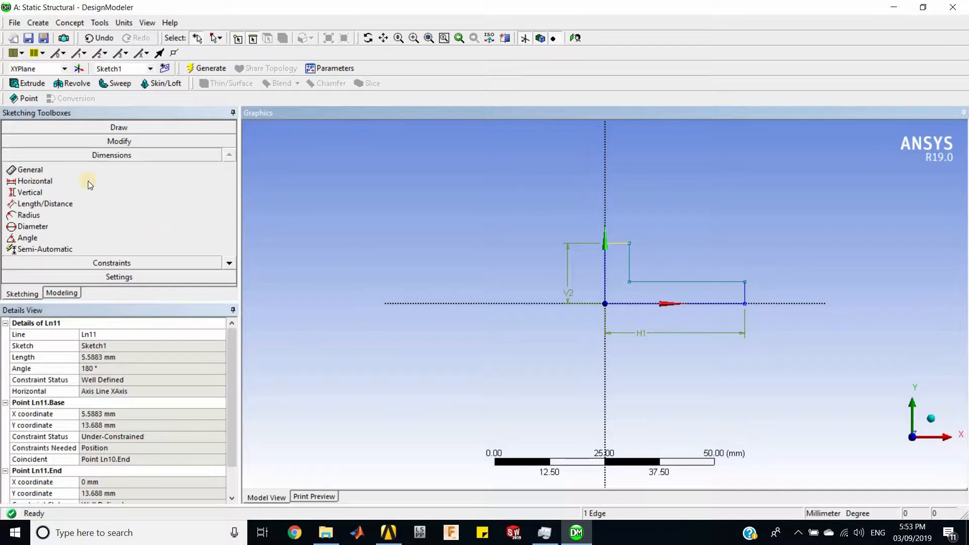
click(96, 169)
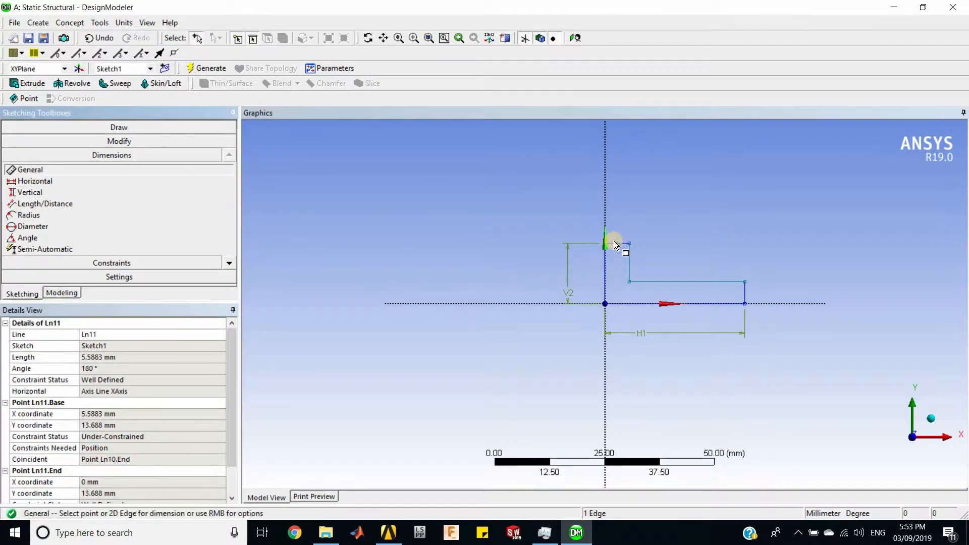
click(616, 245)
click(607, 210)
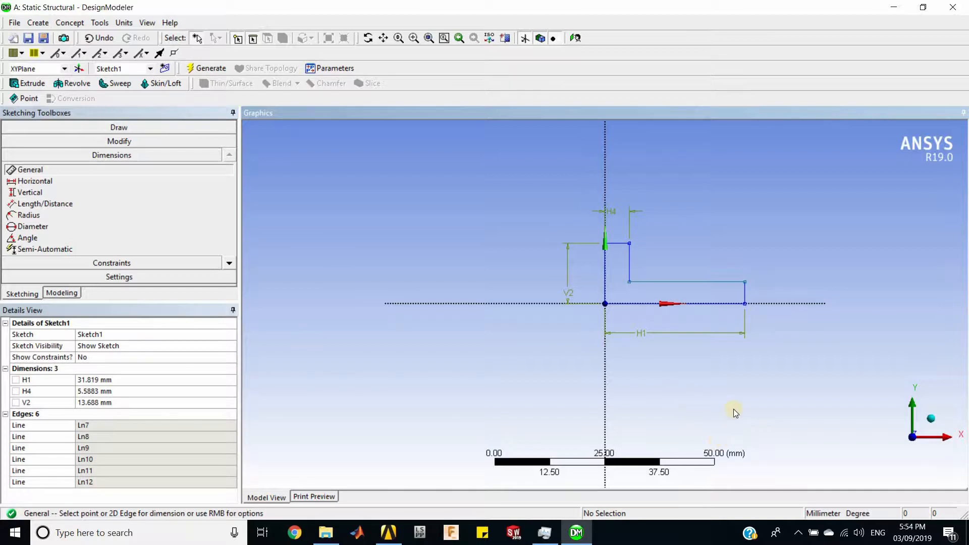
click(746, 291)
click(768, 290)
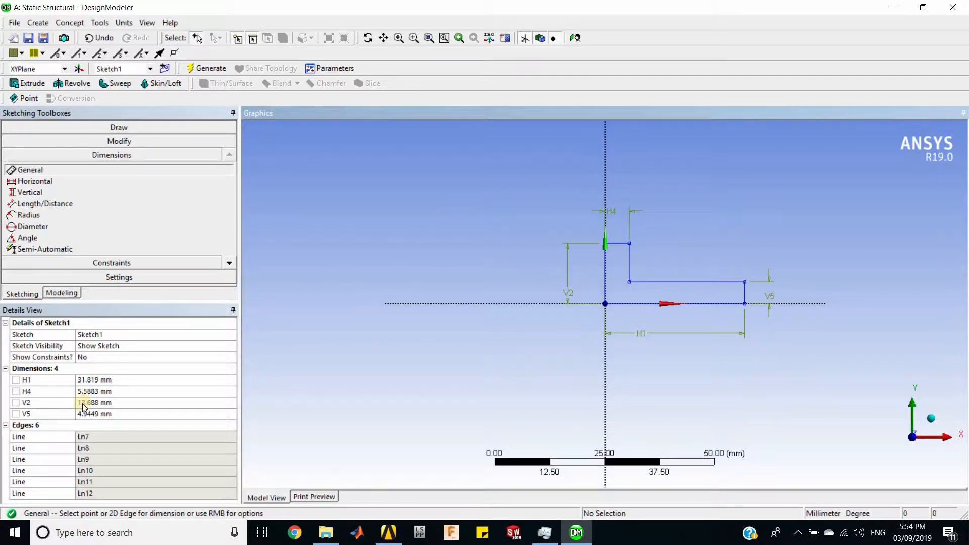
- Set the base length H1 to 80 mm and the top edge width H4 to 10 mm
click(93, 380)
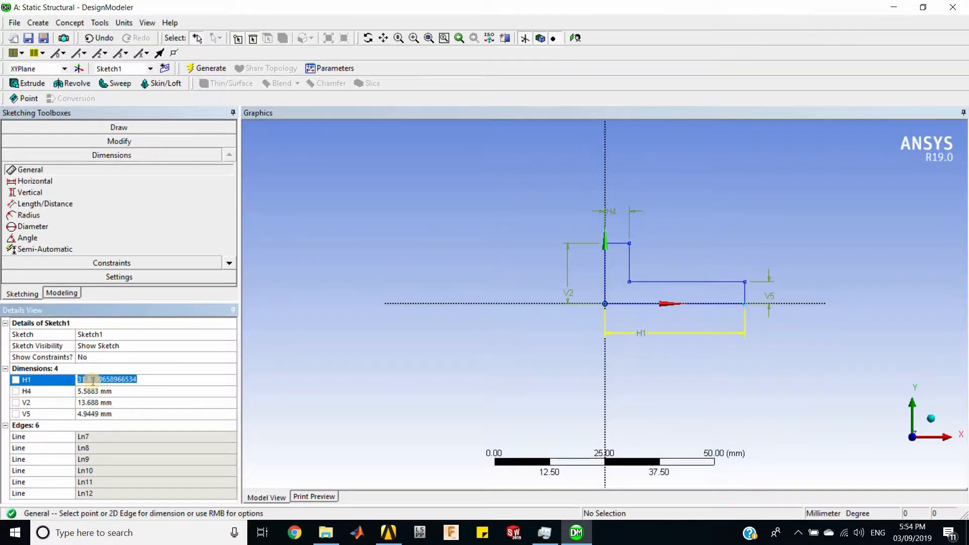
text(8)
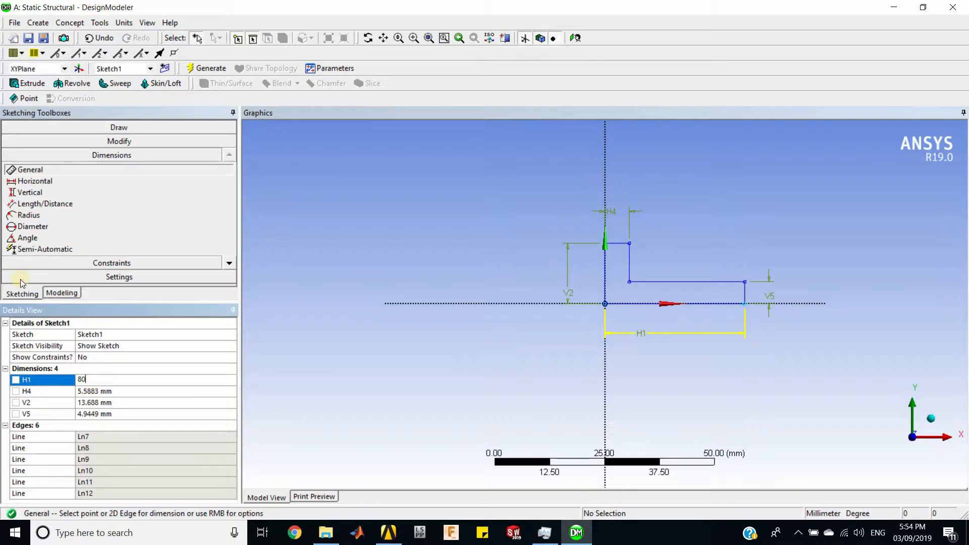
text(0)
click(123, 392)
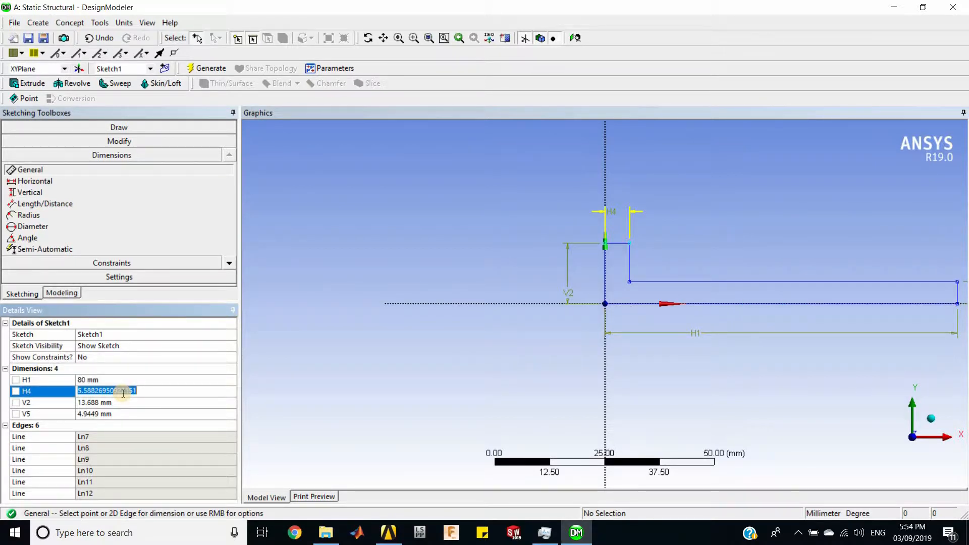
text(10)
key(Return)
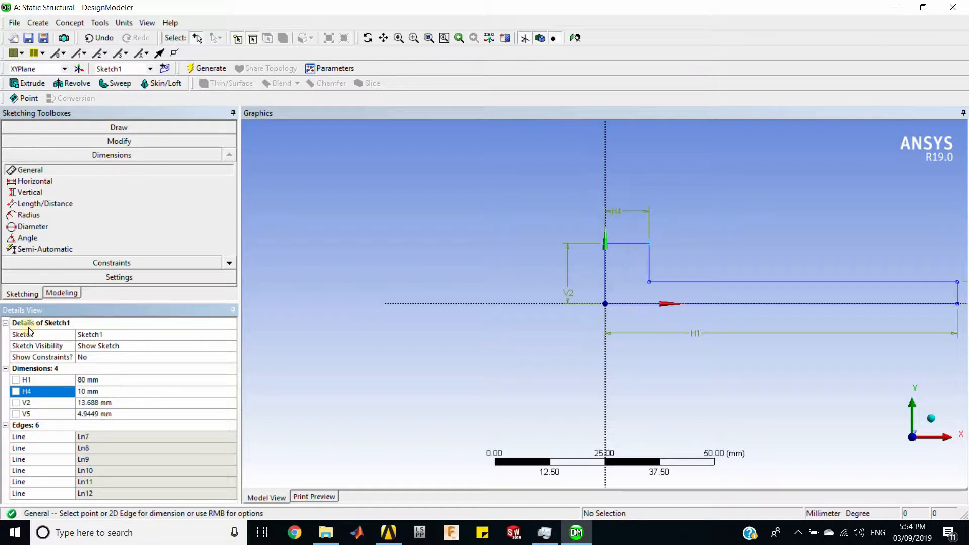
- Set the profile's full height V2 to 30 mm and the base thickness V5 to 10 mm
click(93, 402)
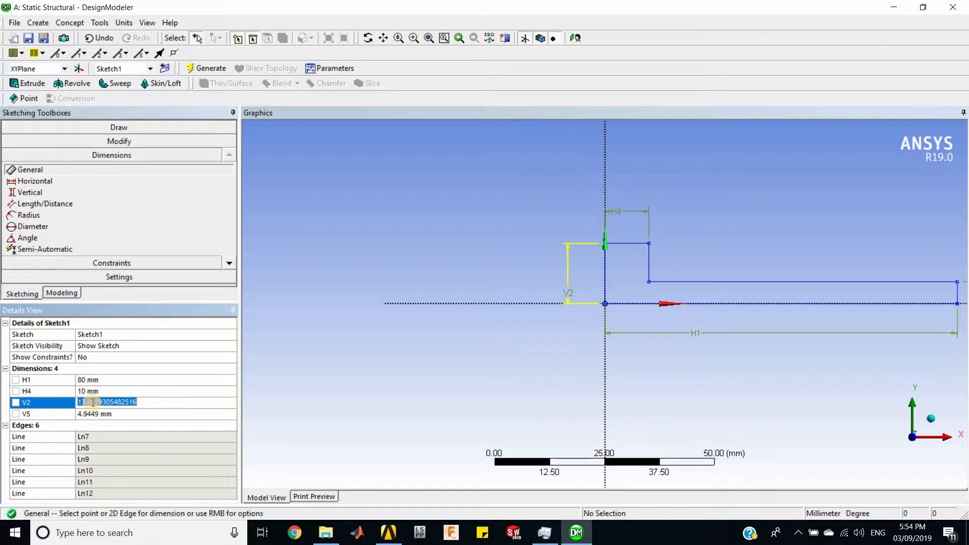
text(30)
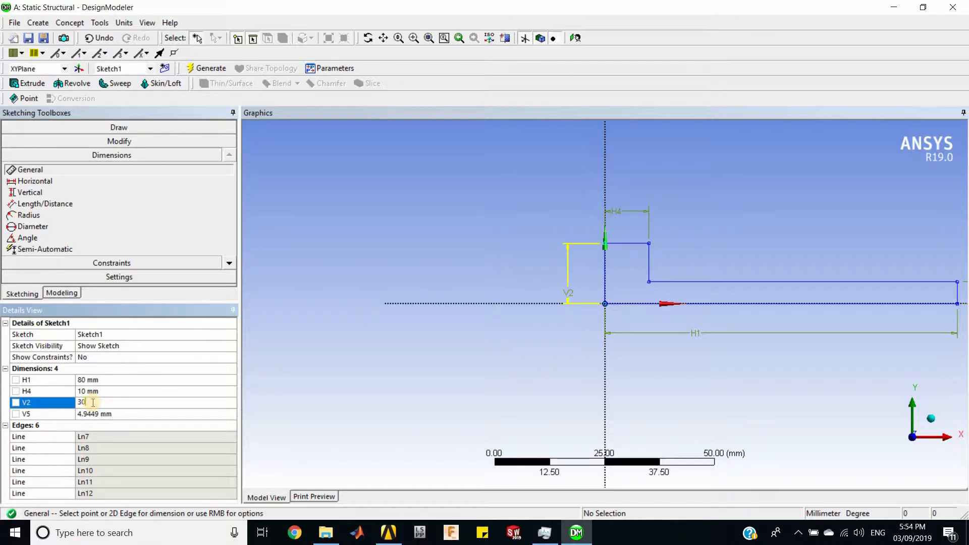
key(Return)
click(111, 414)
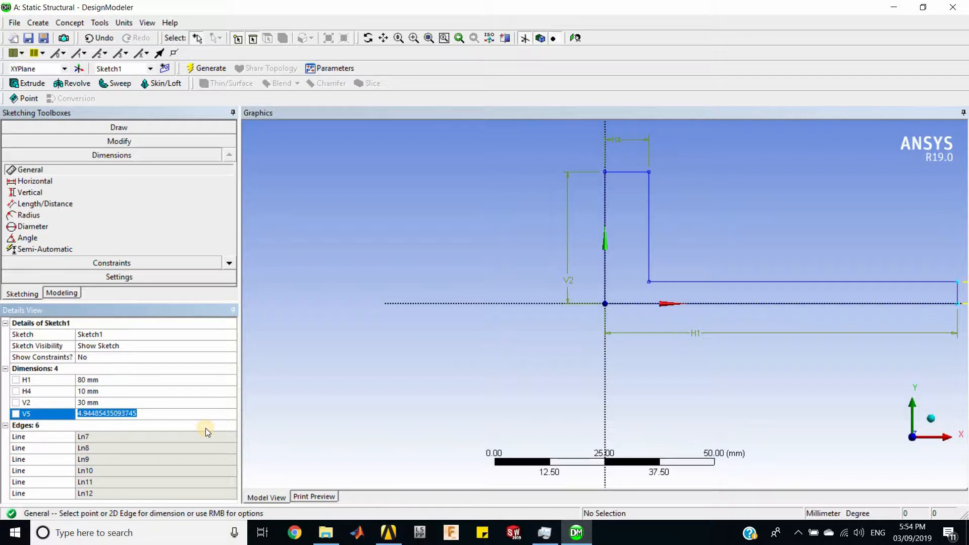
text(10)
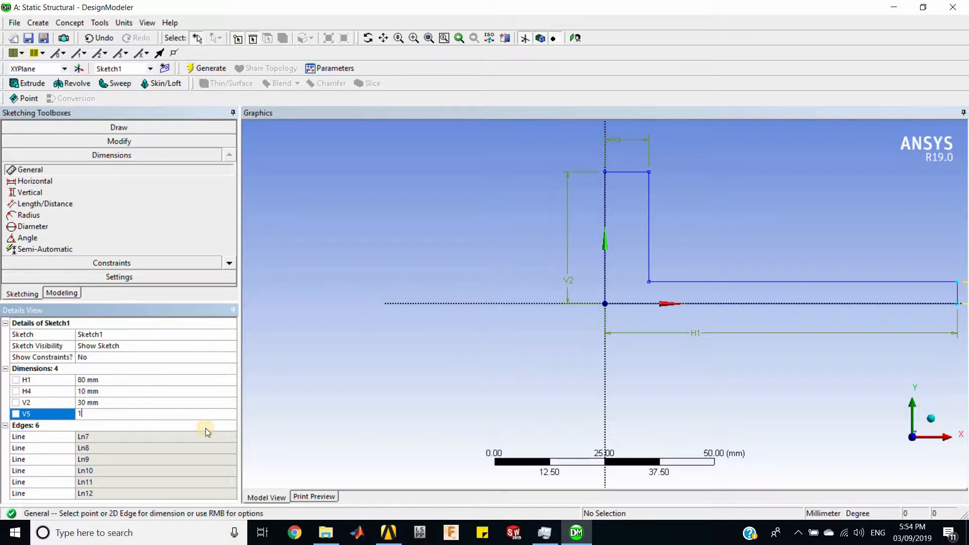
key(Return)
- Start an extrusion of the L-shaped profile sketch with a depth of 40 mm
scroll(660, 341, down, 3)
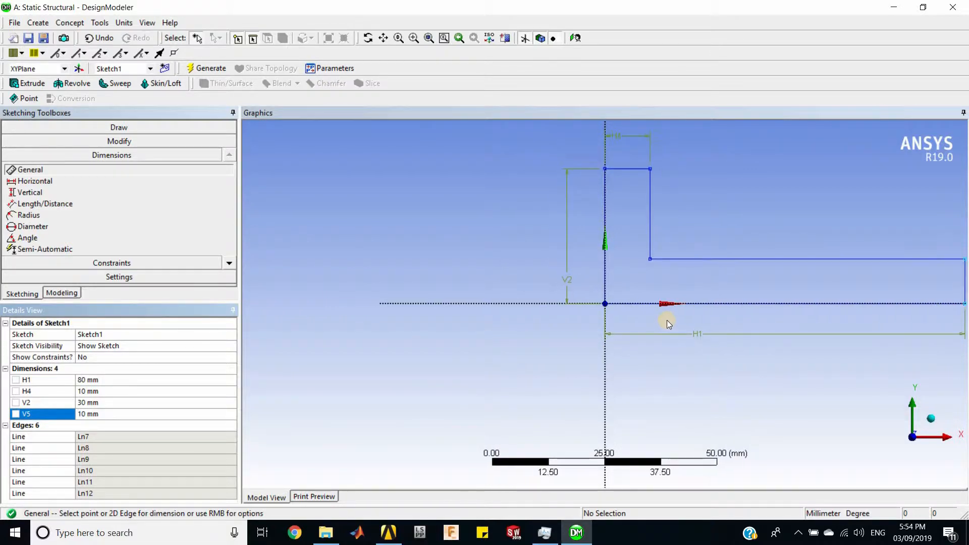
scroll(900, 267, up, 2)
scroll(916, 267, down, 2)
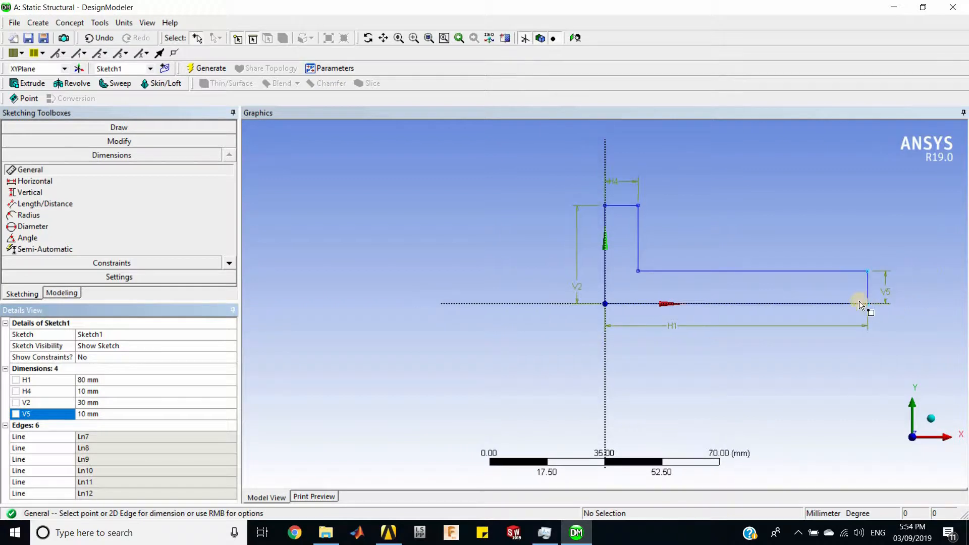
click(32, 84)
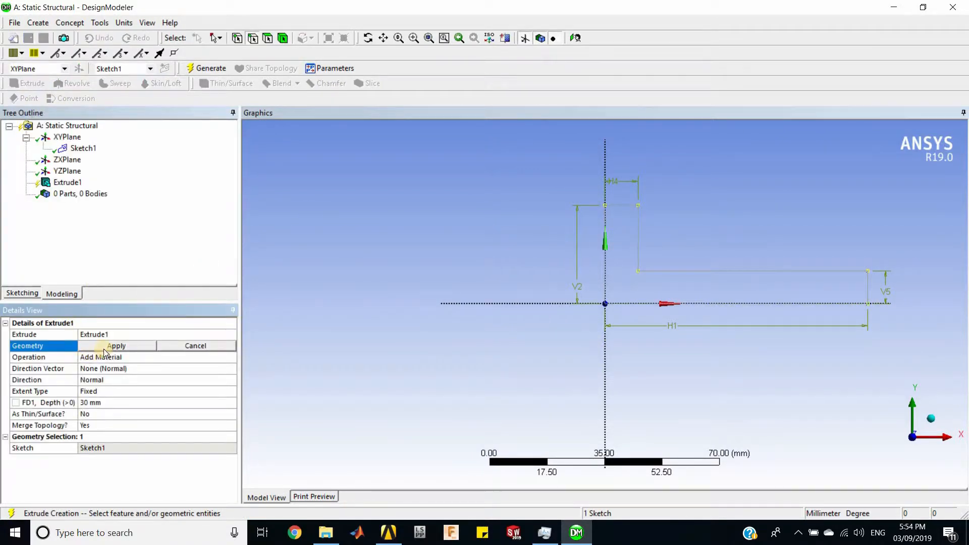
click(117, 349)
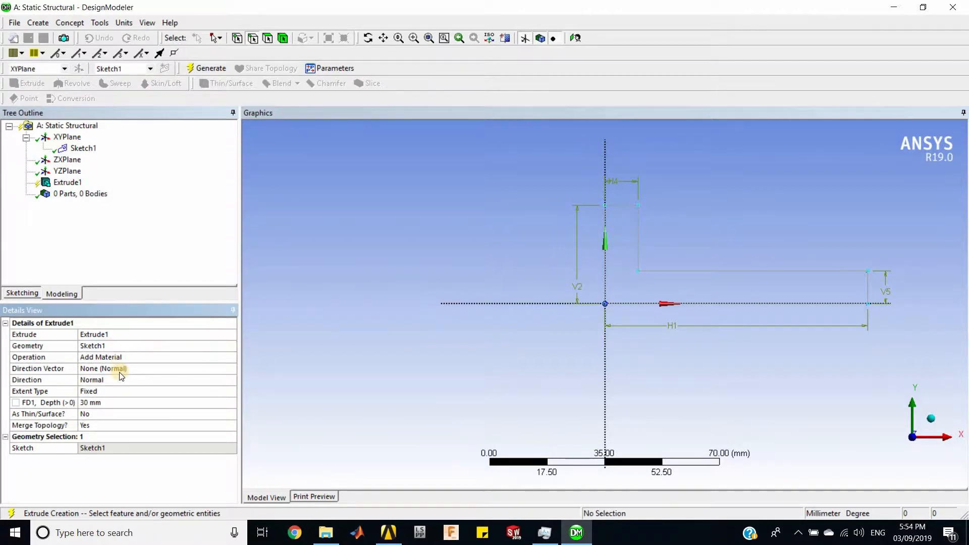
click(114, 401)
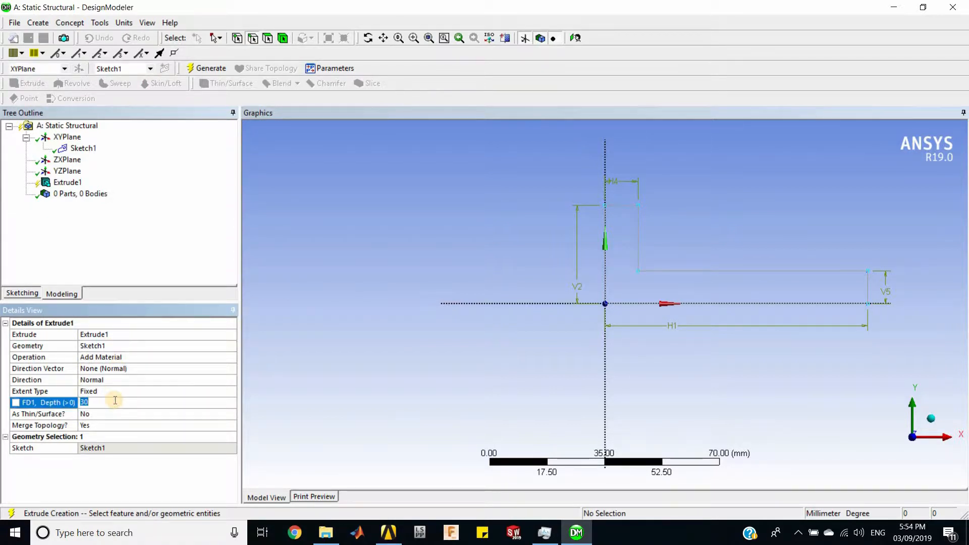
text(40)
key(Return)
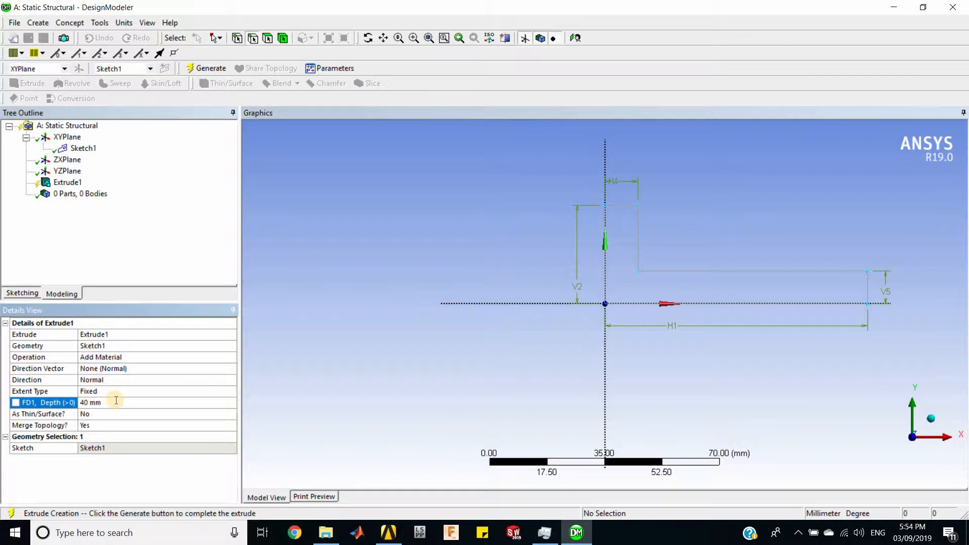
- Set the extrusion direction to Both - Symmetric with a depth of 20 mm and generate the solid
click(135, 380)
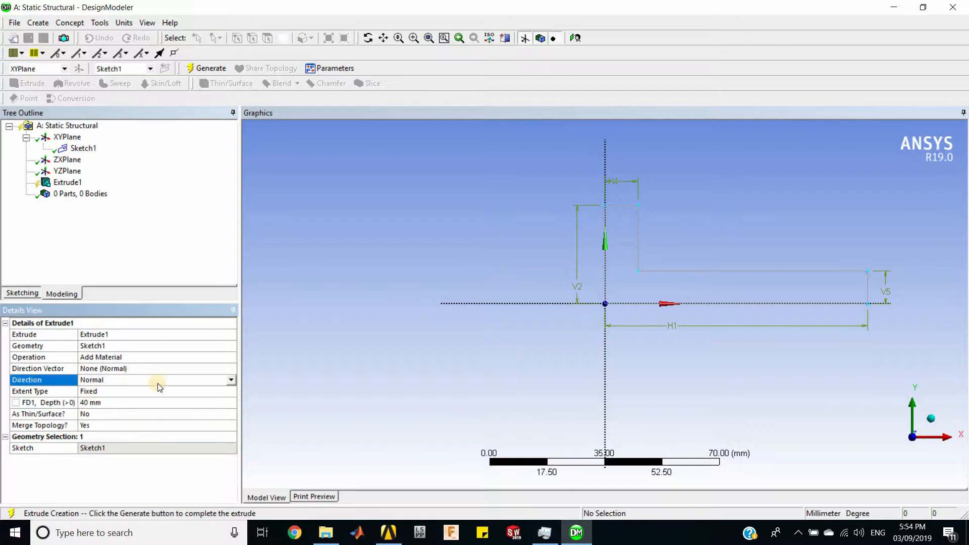
click(230, 381)
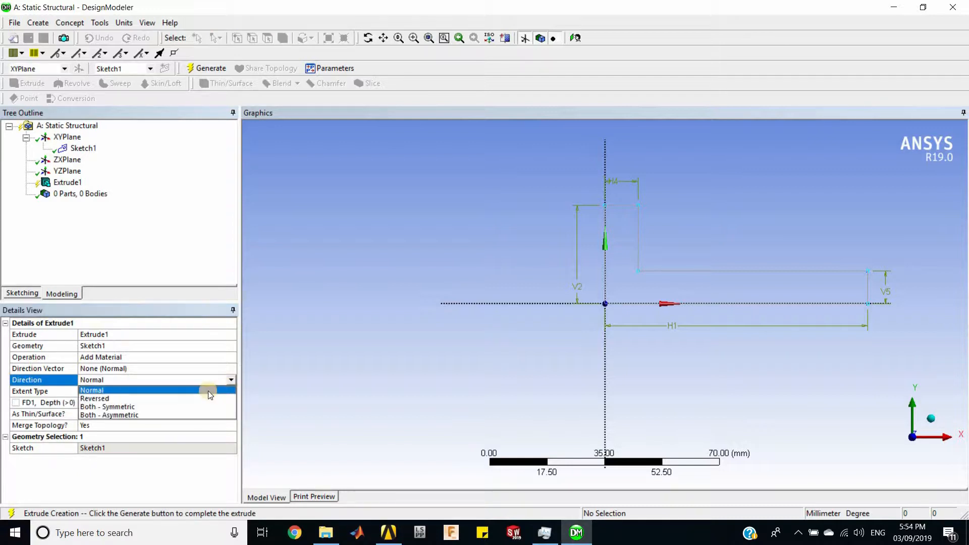
click(169, 407)
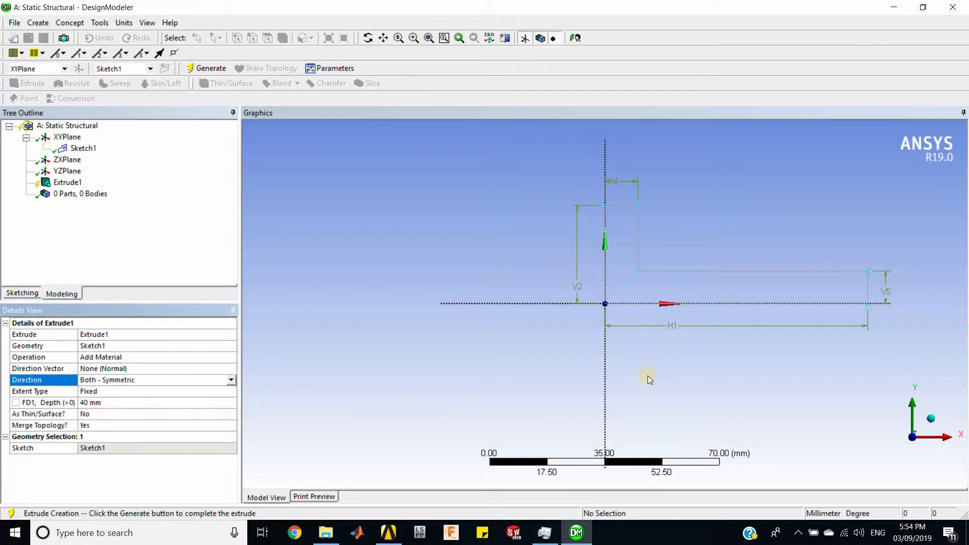
click(116, 399)
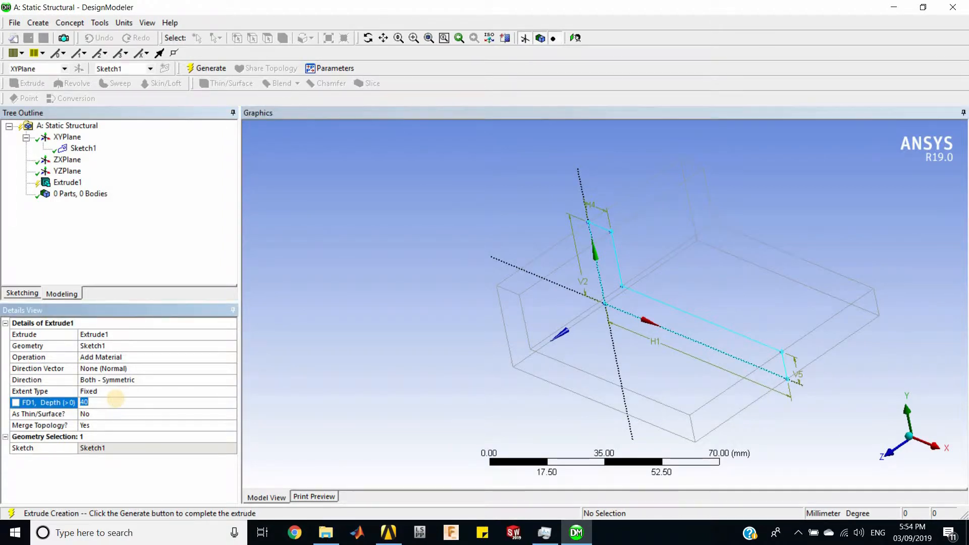
text(20)
key(Return)
click(117, 399)
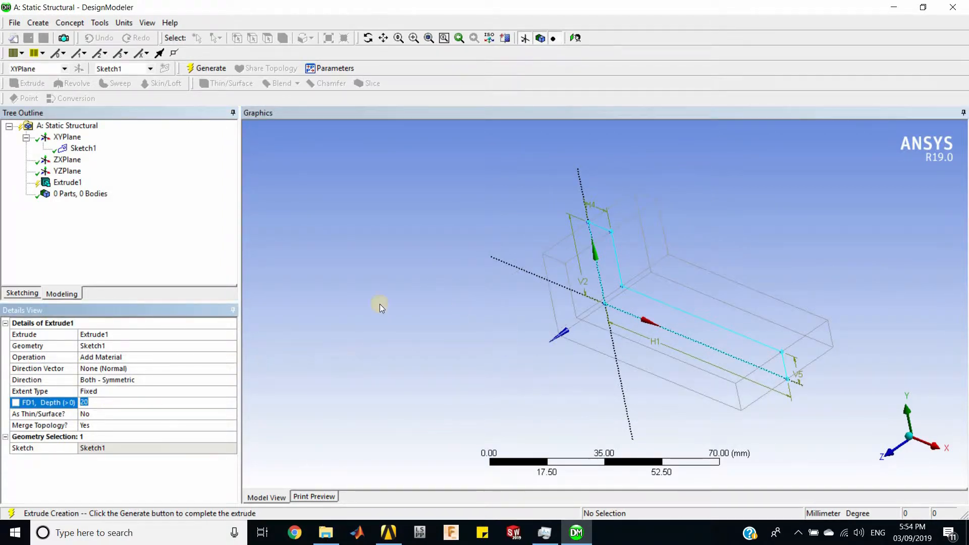
click(206, 66)
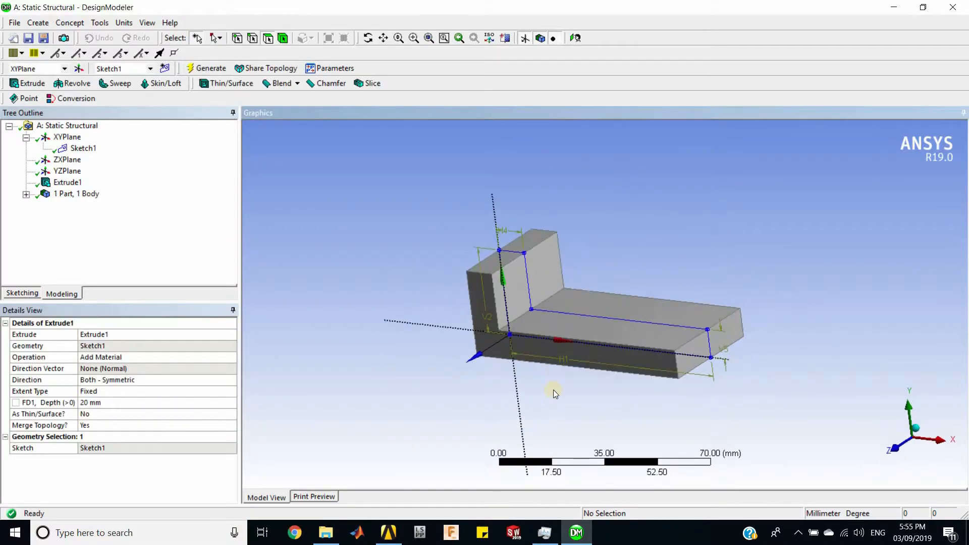
- Create a plane from the free end face of the bracket's base and add a new sketch on it
middle_drag(553, 390, 480, 412)
click(676, 370)
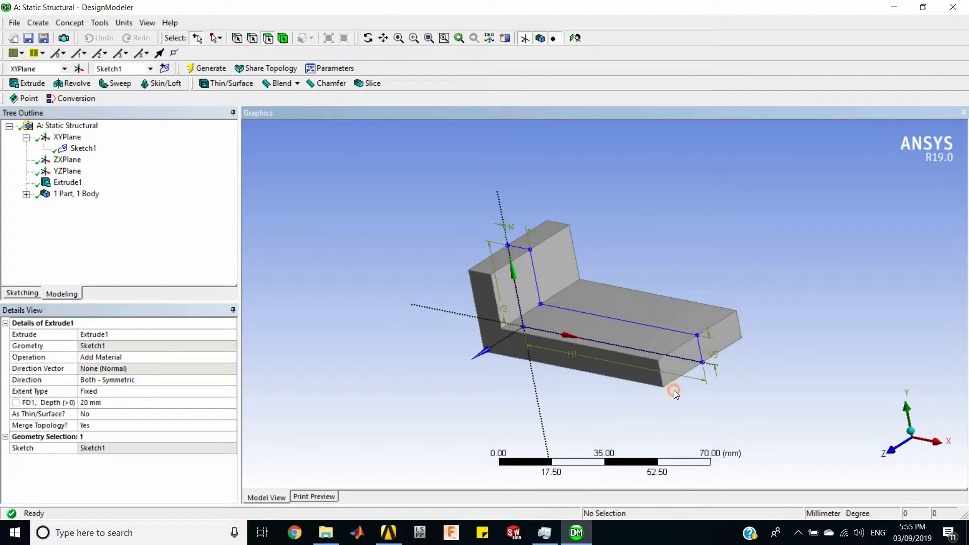
click(81, 71)
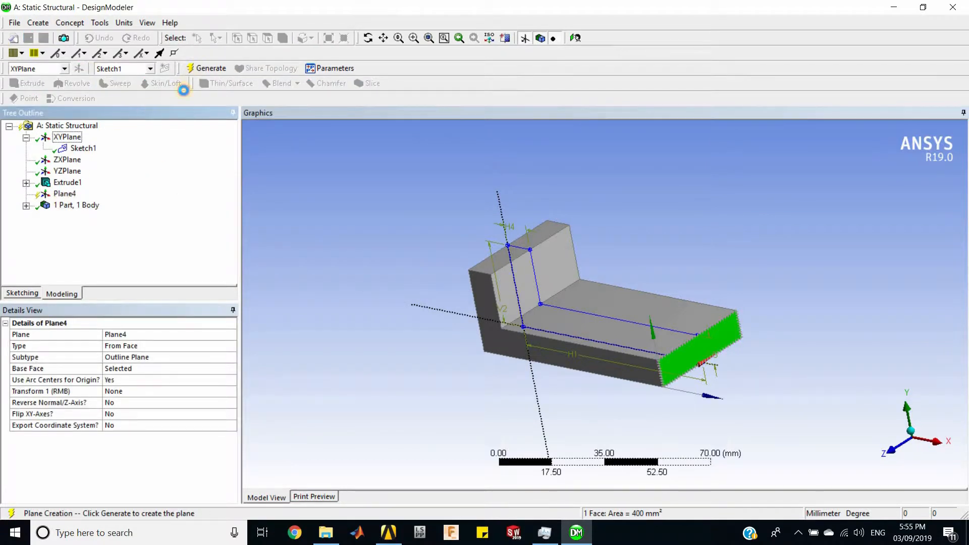
click(60, 195)
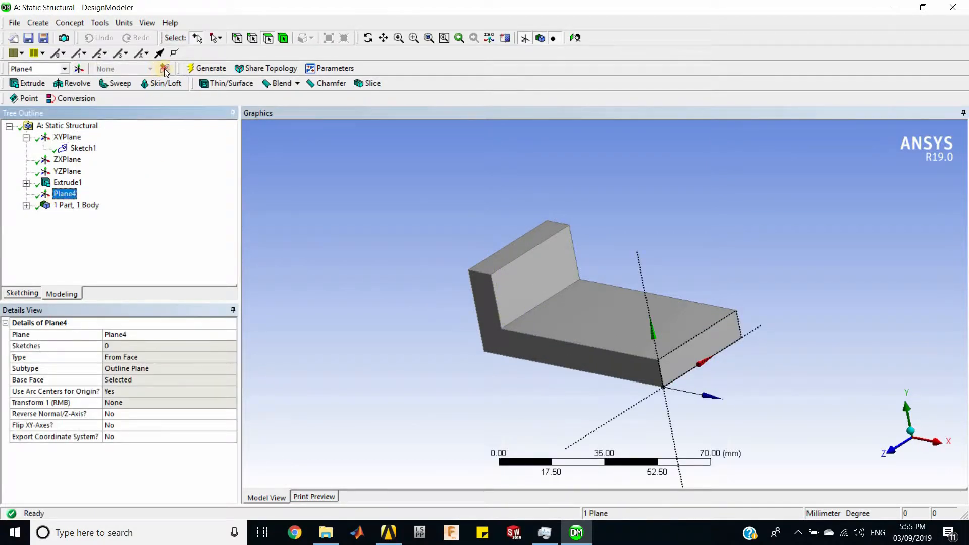
click(164, 69)
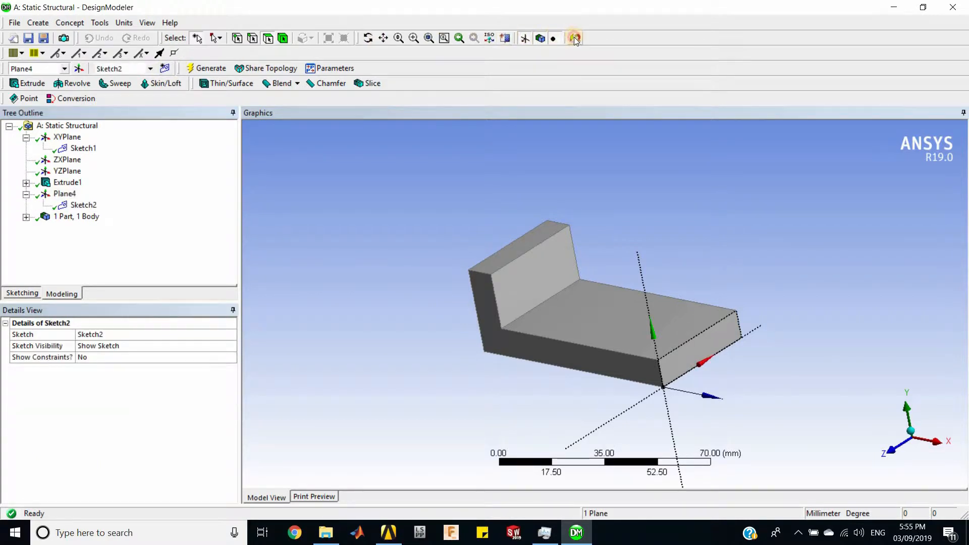
- Draw a rectangle about 65 mm wide and 38 mm high enclosing the base's end face on the new sketch
click(573, 39)
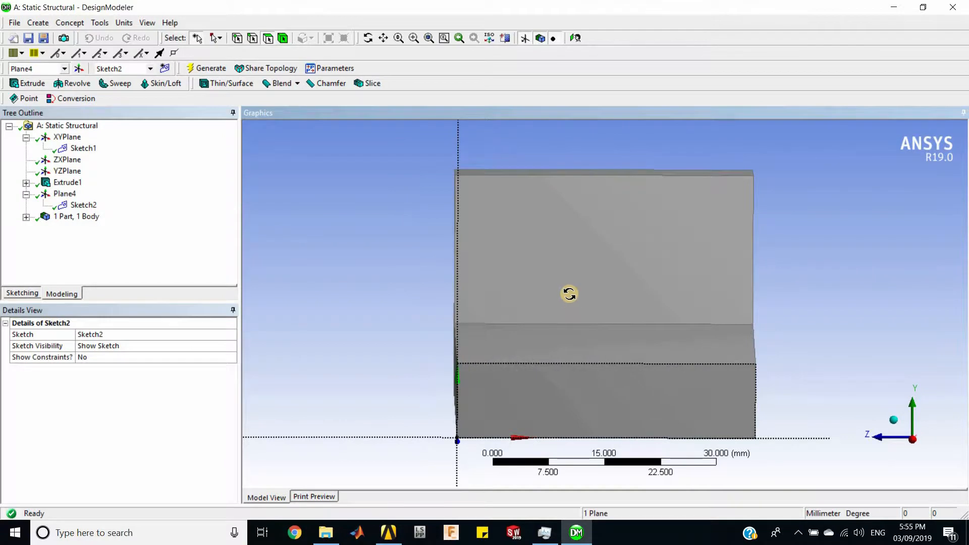
middle_drag(570, 293, 568, 302)
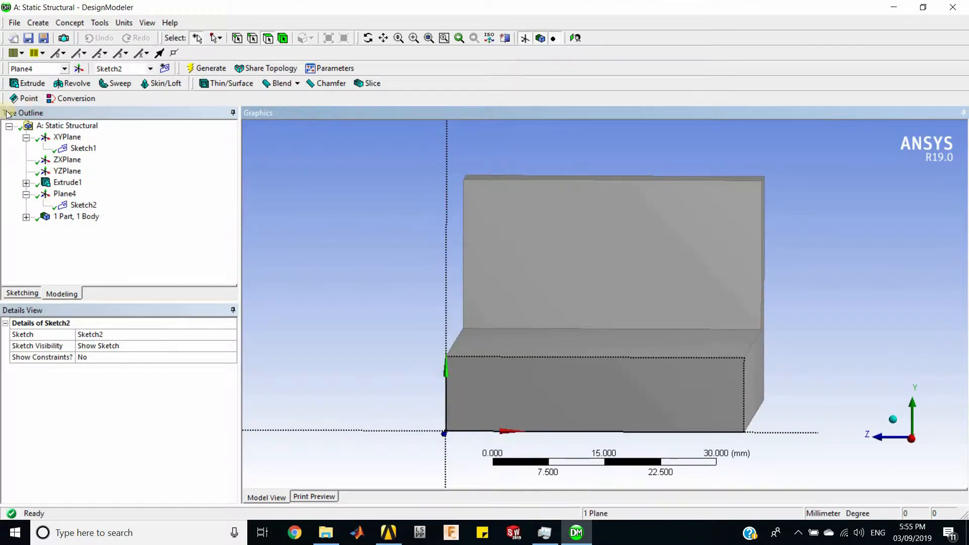
click(23, 294)
click(33, 198)
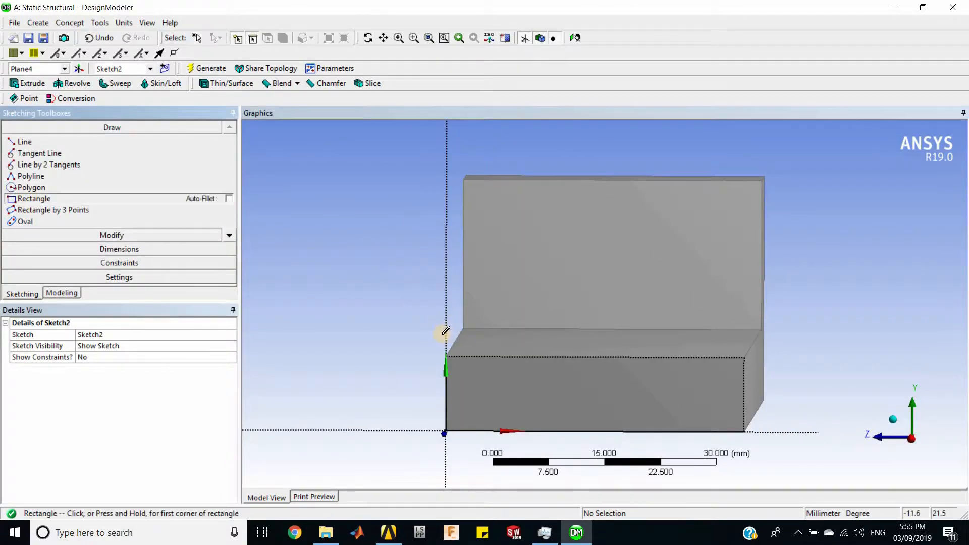
scroll(445, 330, down, 2)
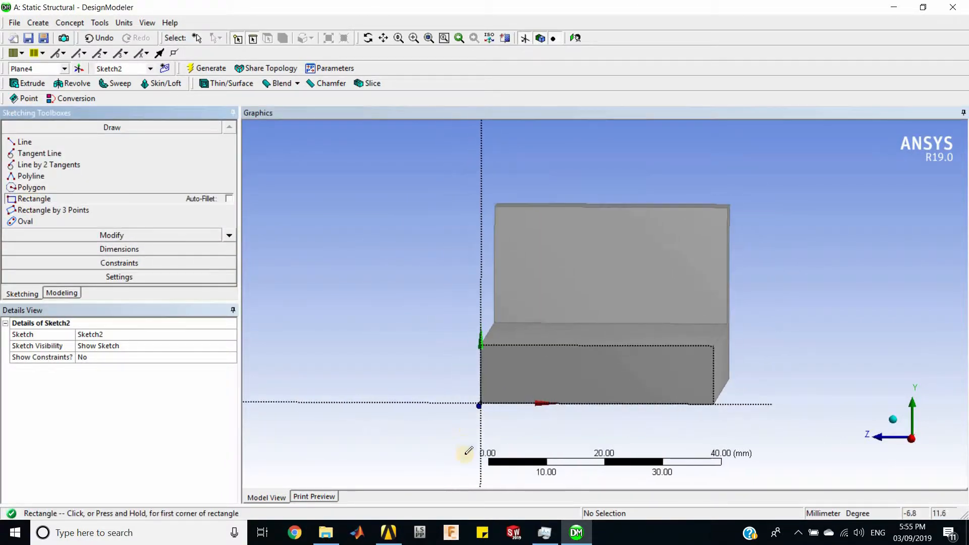
click(412, 452)
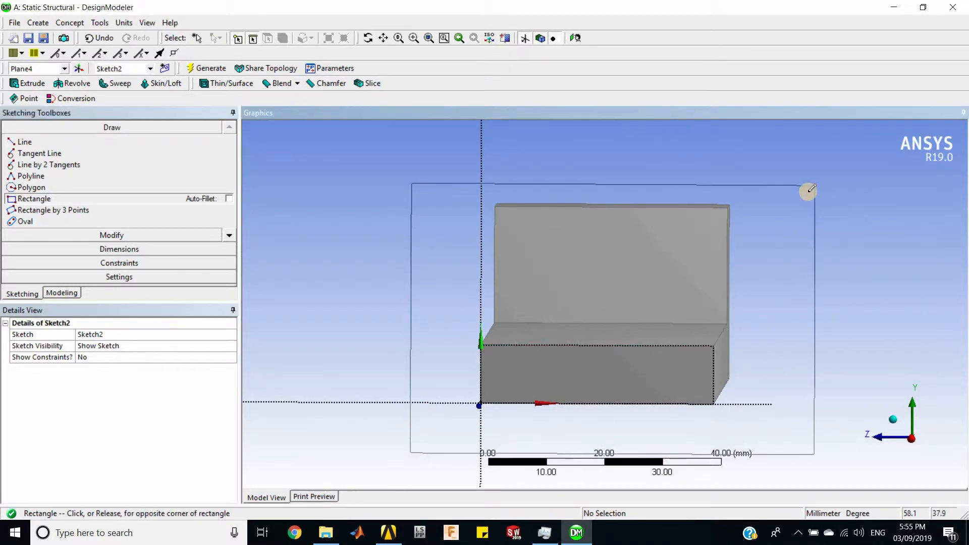
click(791, 232)
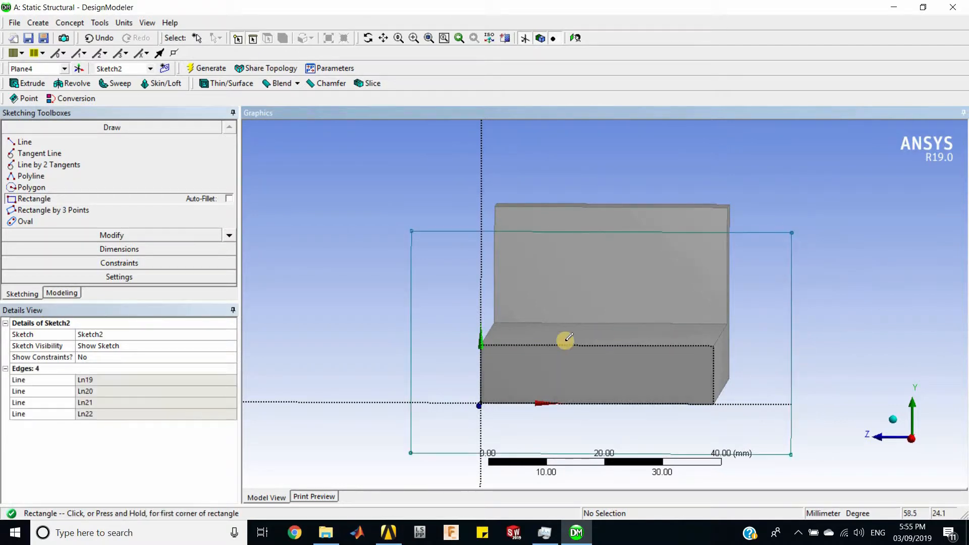
- Add general dimensions to the rectangle's vertical side near the Y axis and to its lower edge
mouse_move(496, 366)
middle_down()
mouse_move(487, 367)
mouse_move(492, 414)
mouse_move(500, 413)
middle_up()
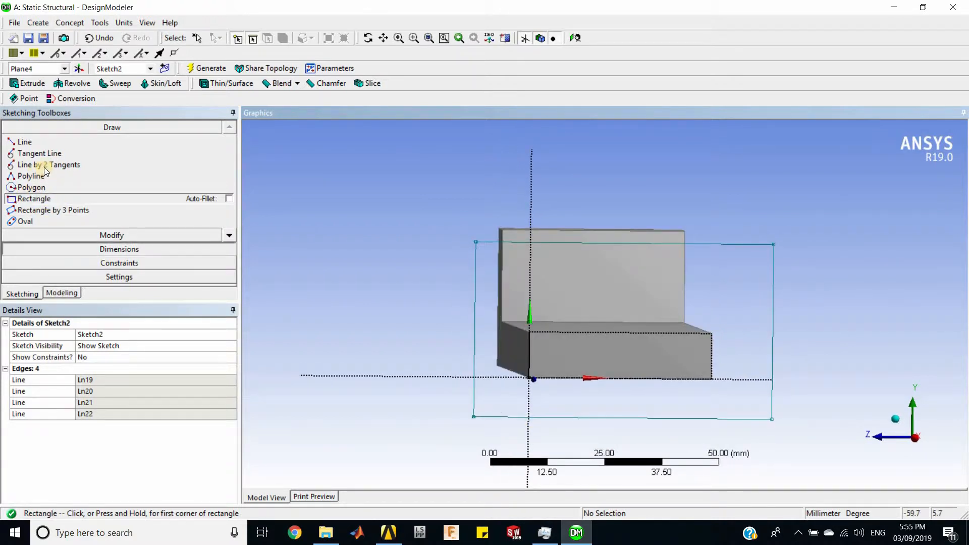
click(119, 249)
click(474, 402)
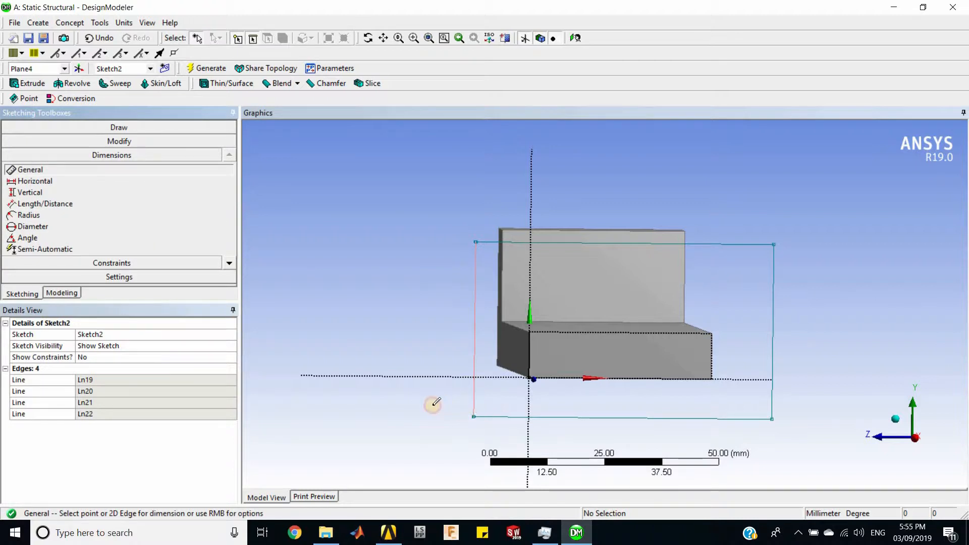
click(433, 402)
click(500, 418)
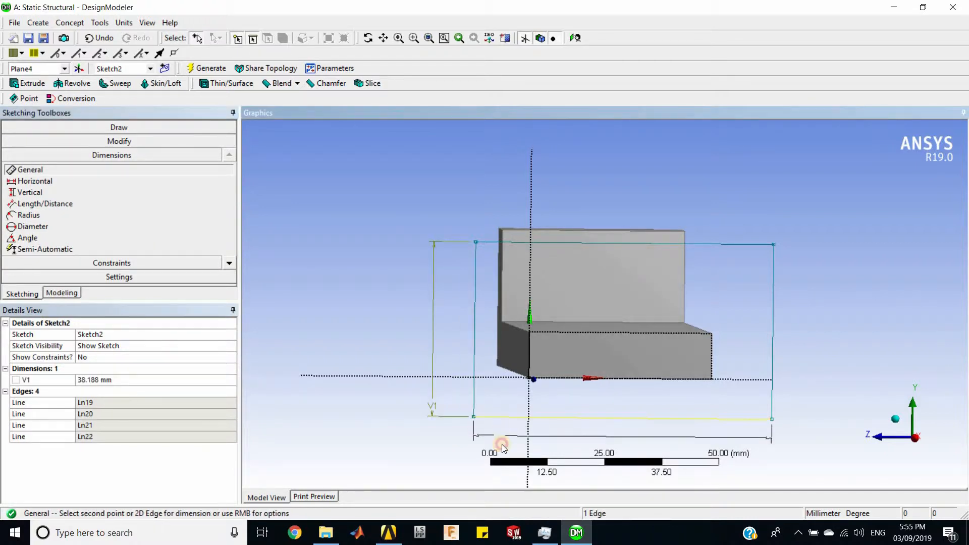
click(496, 455)
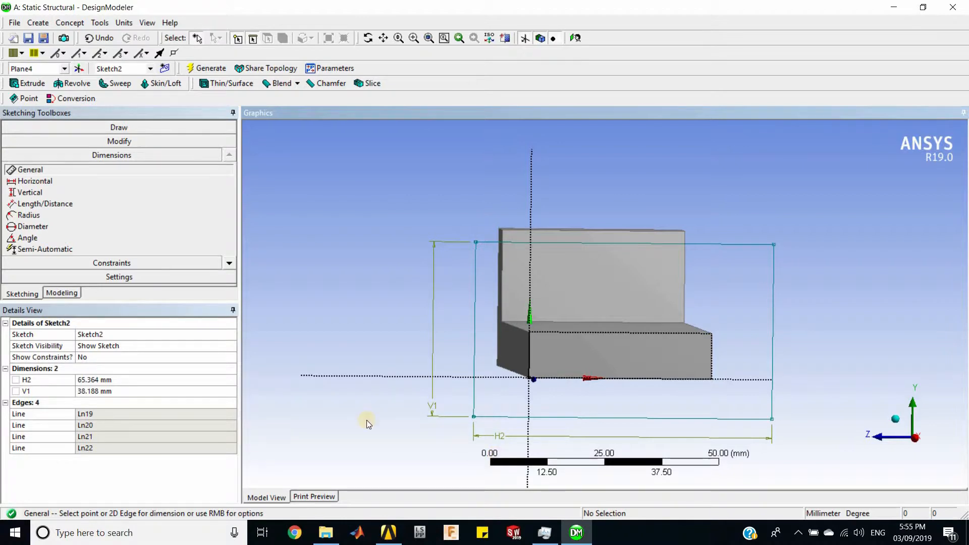
- Set the rectangle's width H2 to 80 mm and its height V1 to 30 mm
click(98, 379)
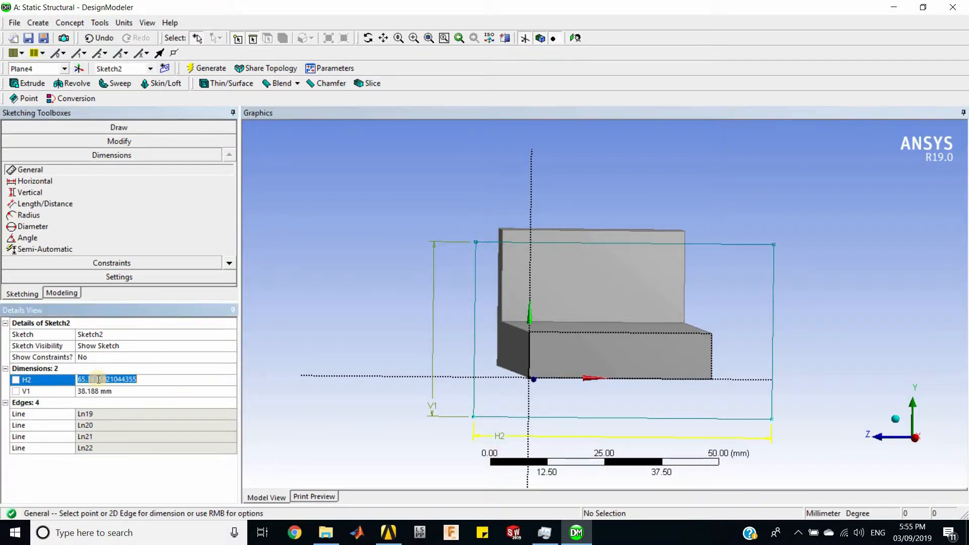
text(80)
key(Return)
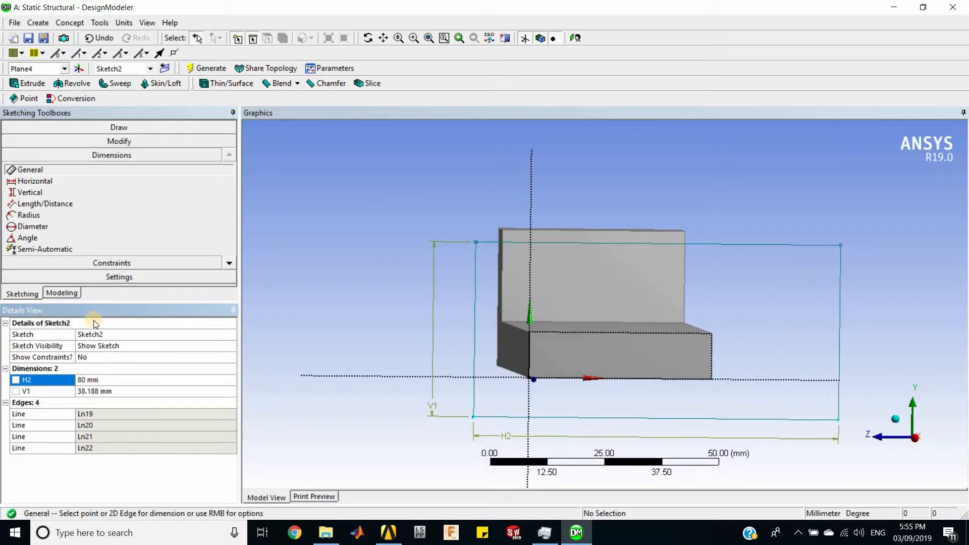
click(94, 391)
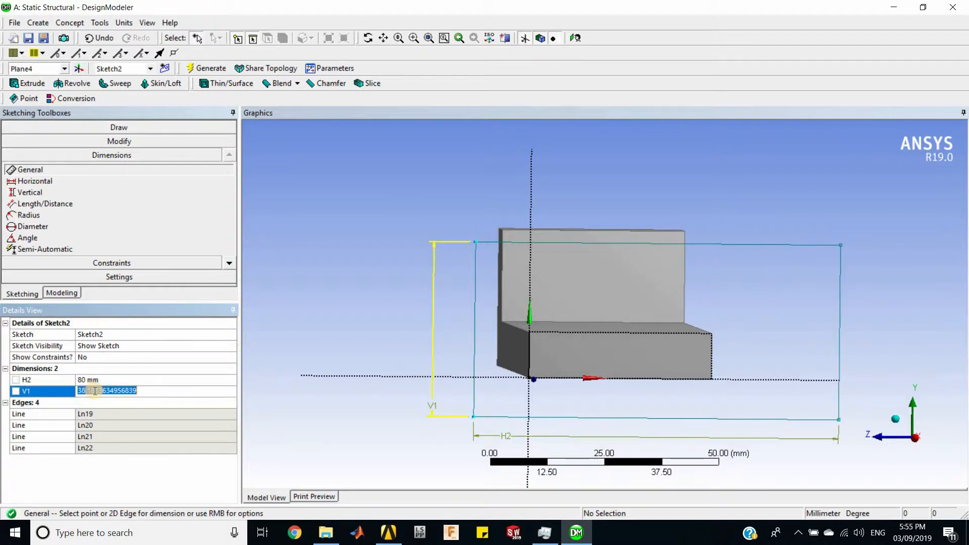
text(30)
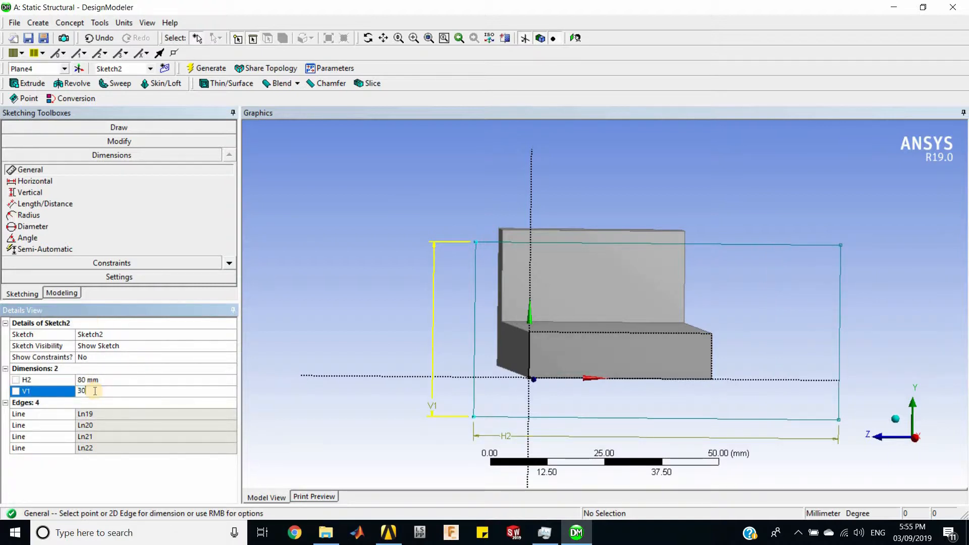
key(Return)
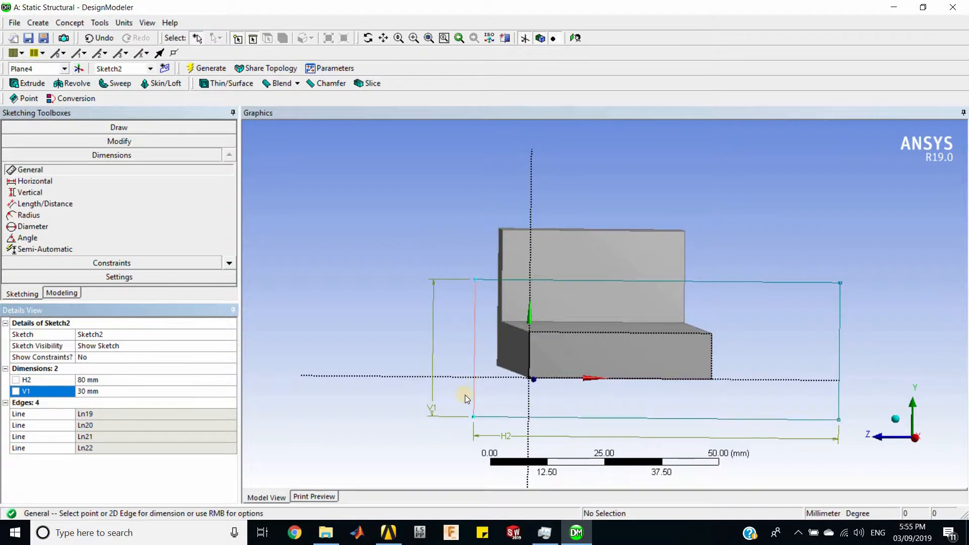
- Add a vertical dimension from the horizontal axis to the rectangle's lower edge and set it to 10 mm
mouse_move(539, 385)
middle_down()
mouse_move(518, 381)
mouse_move(540, 387)
middle_up()
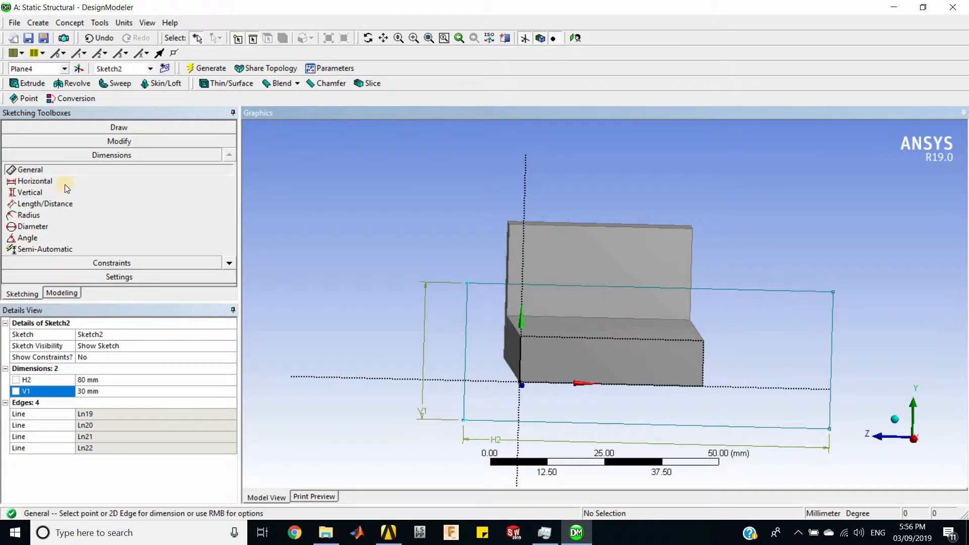
click(50, 190)
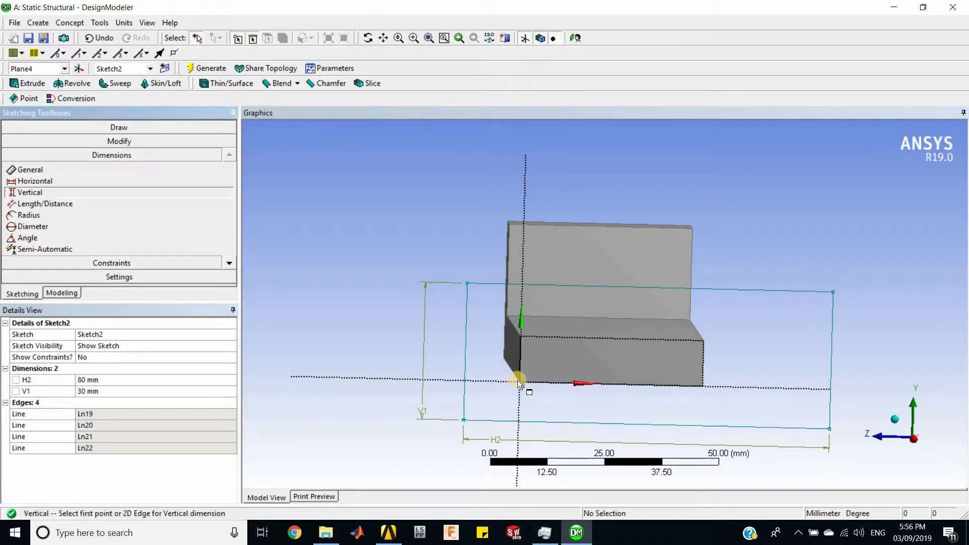
click(543, 384)
click(539, 422)
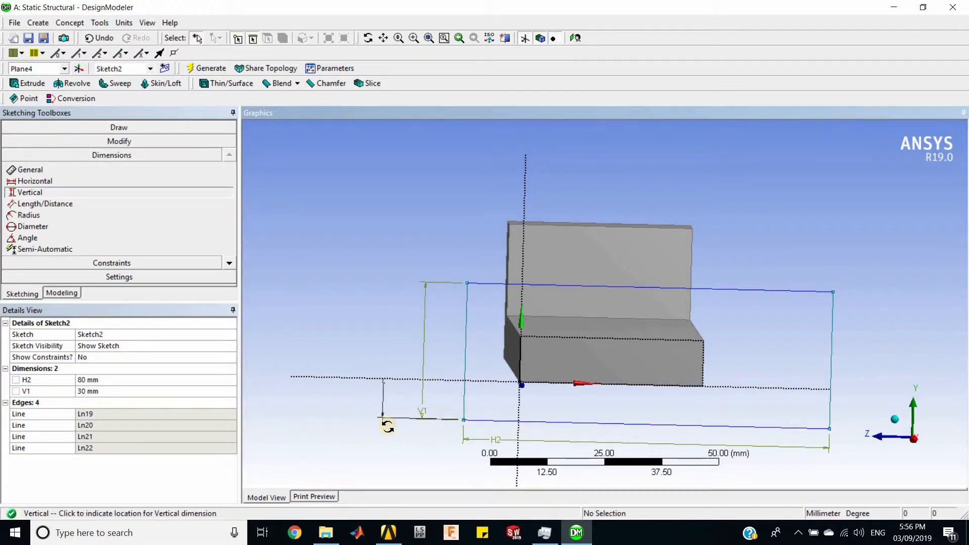
middle_drag(401, 418, 391, 428)
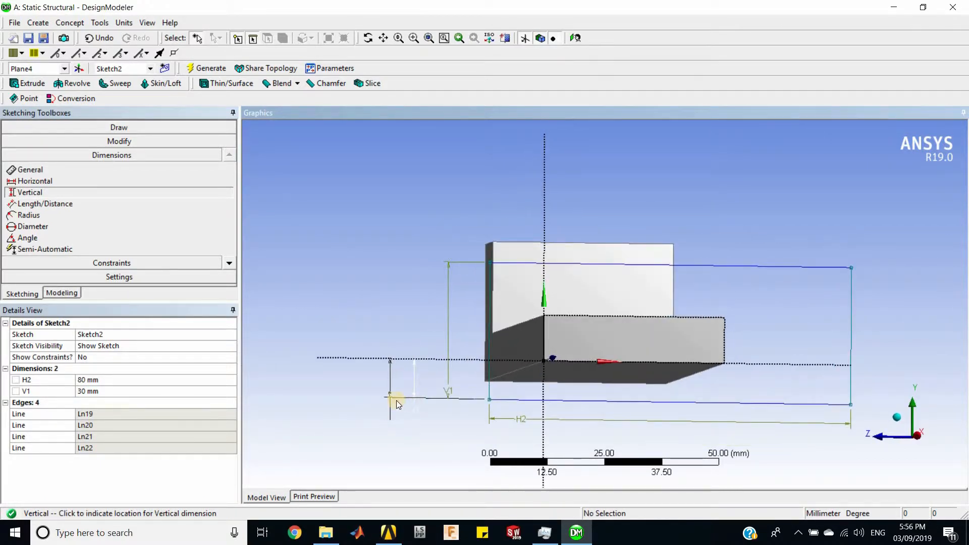
click(396, 402)
click(124, 401)
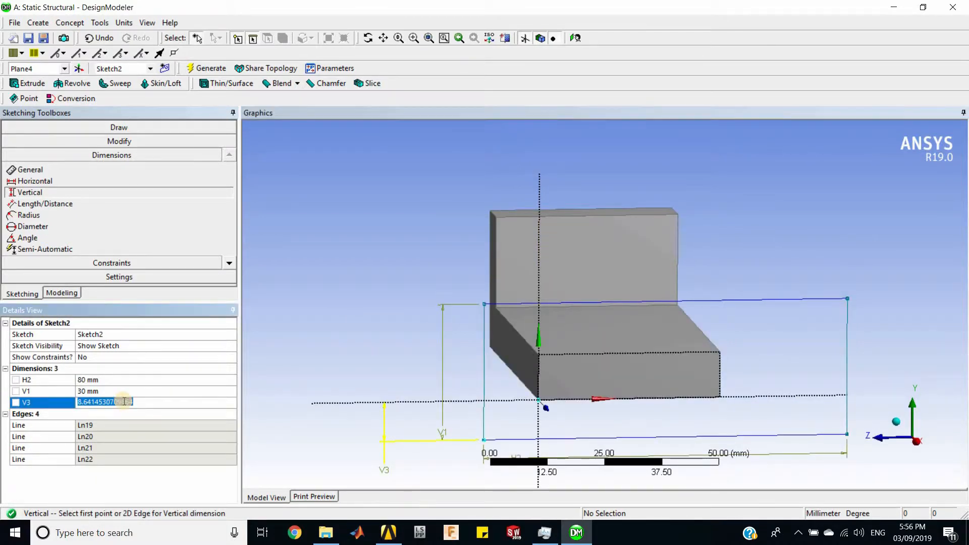
text(10)
key(Return)
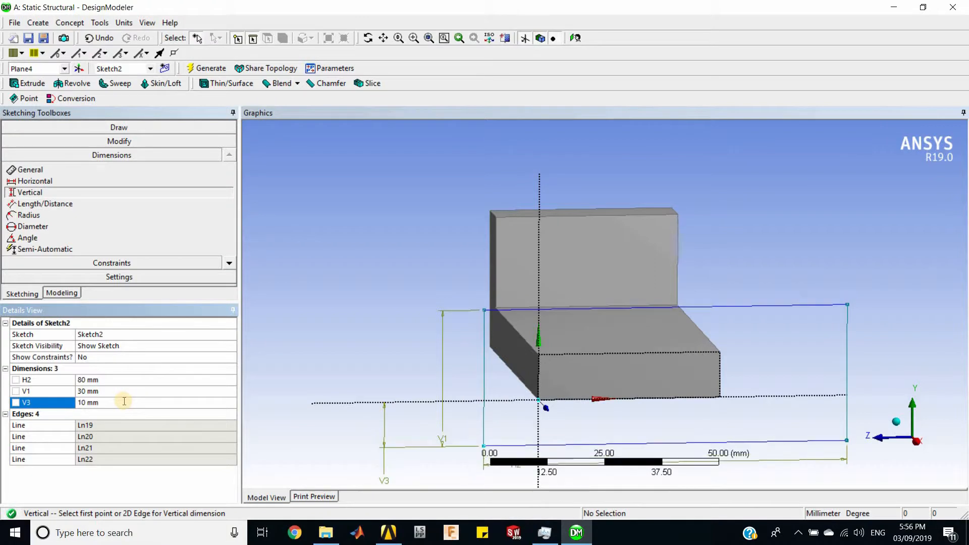
- Add a horizontal dimension between the base's vertical edge at the origin and the rectangle's nearer side, and set it to 20 mm
middle_drag(659, 389, 578, 379)
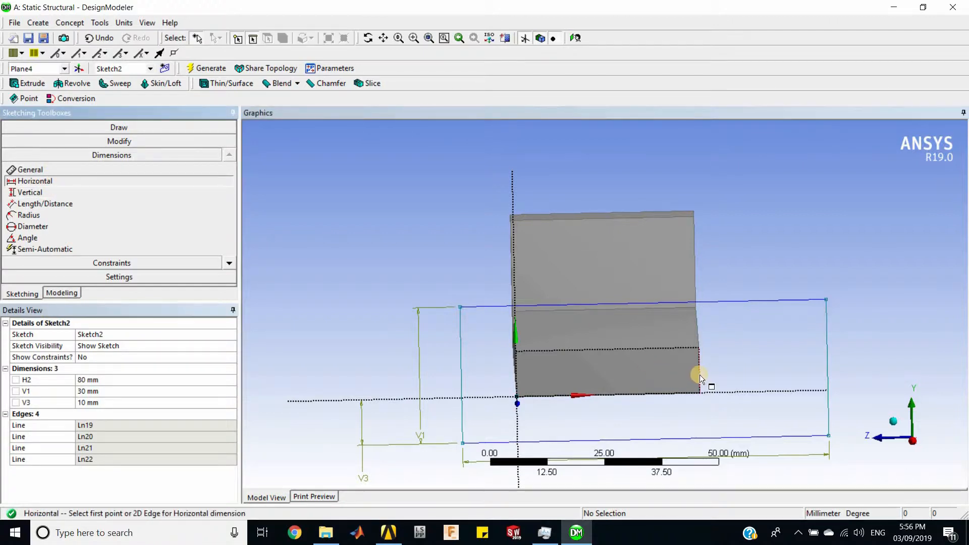
click(700, 394)
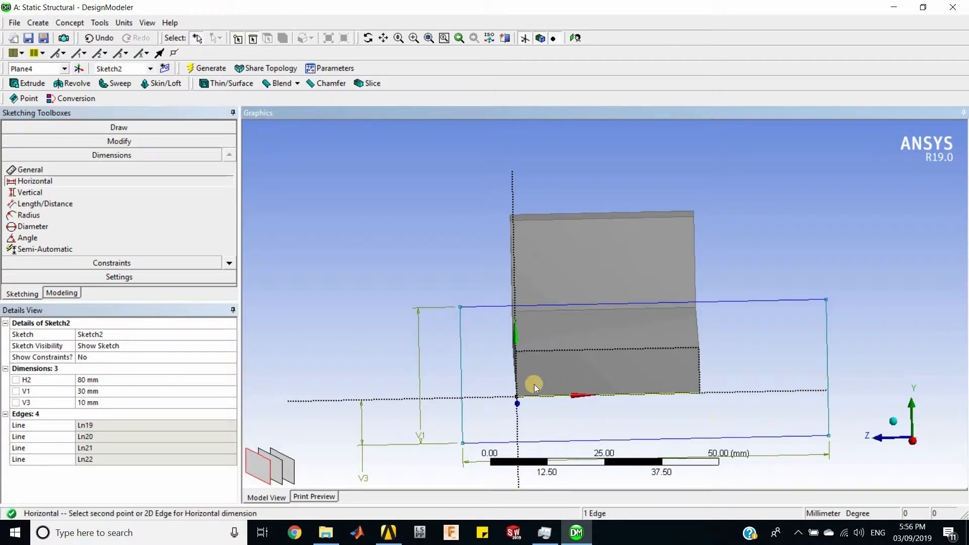
click(528, 395)
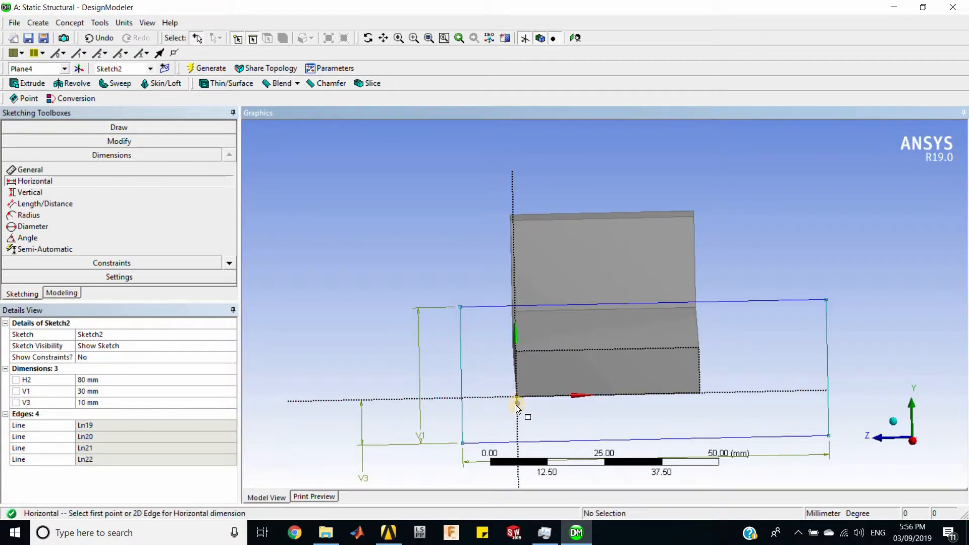
right_drag(536, 388, 508, 420)
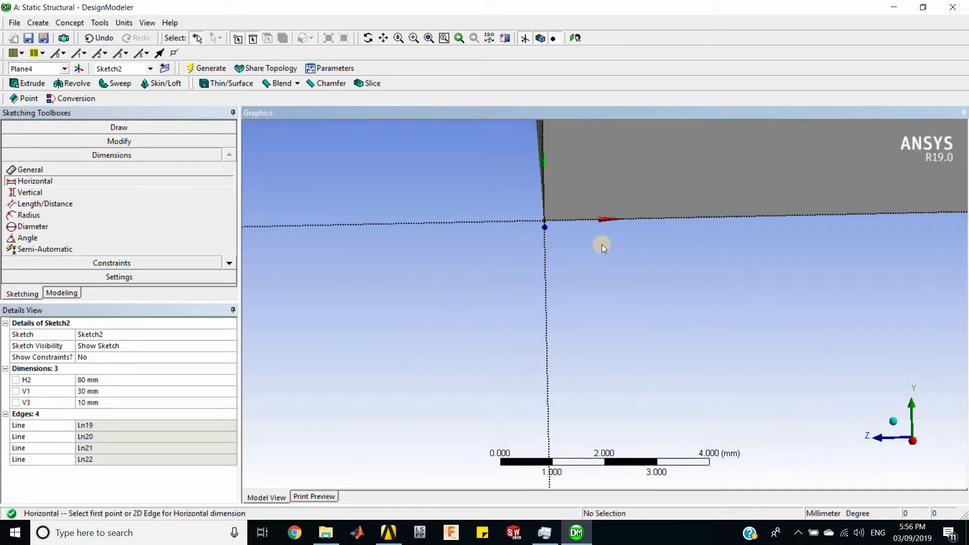
click(548, 211)
scroll(548, 225, down, 5)
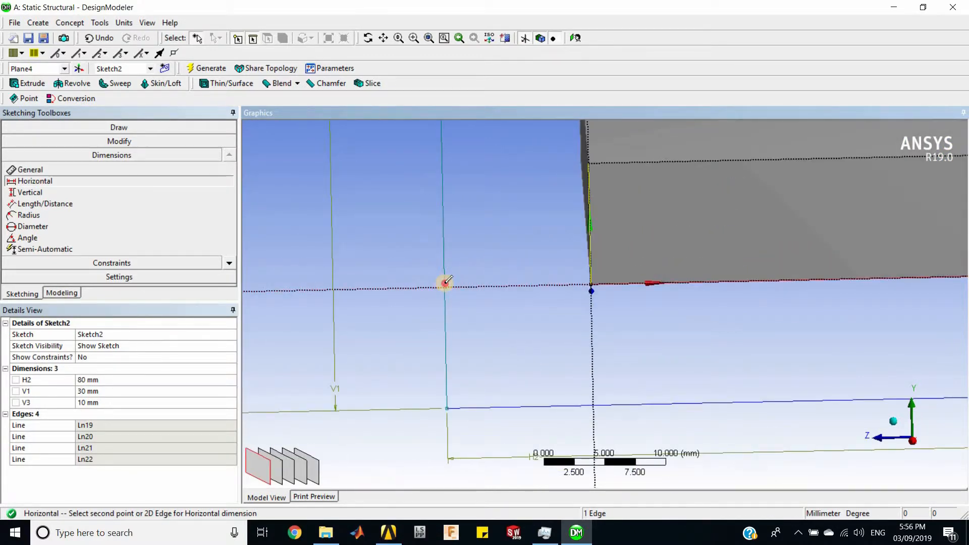
click(444, 285)
click(488, 256)
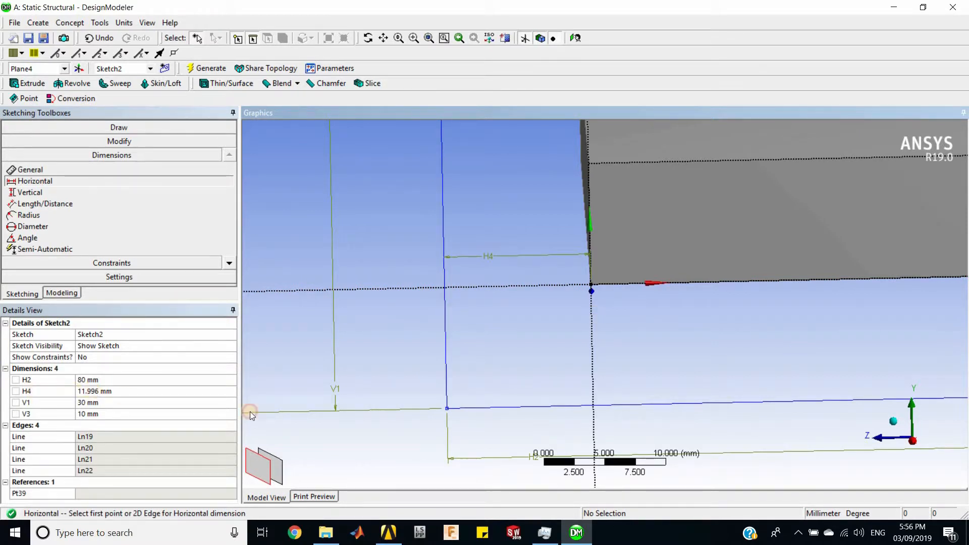
text(20)
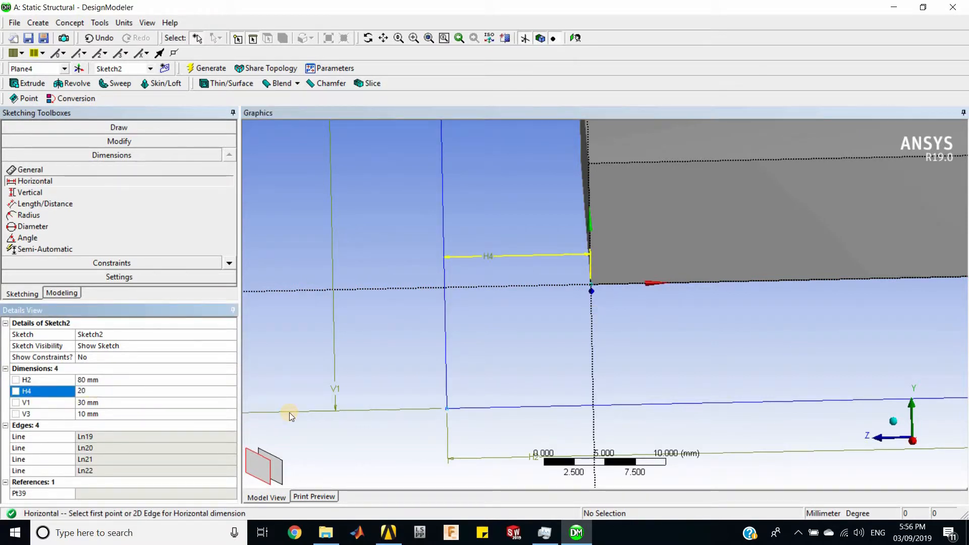
key(Return)
- Extrude the rectangle sketch outward from the base's end by 10 mm as added material and generate it
scroll(486, 347, down, 10)
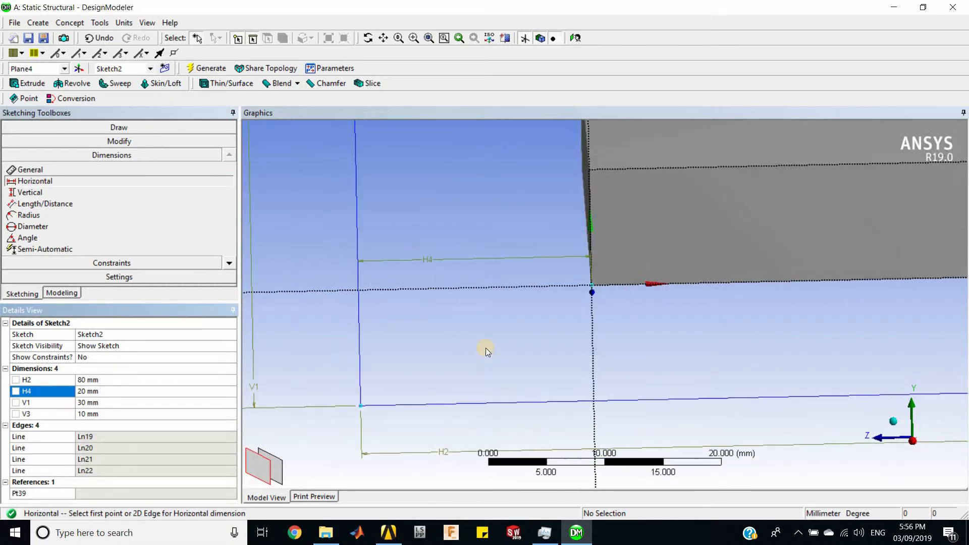
mouse_move(541, 323)
middle_down()
mouse_move(696, 348)
mouse_move(641, 333)
mouse_move(635, 345)
mouse_move(556, 323)
middle_up()
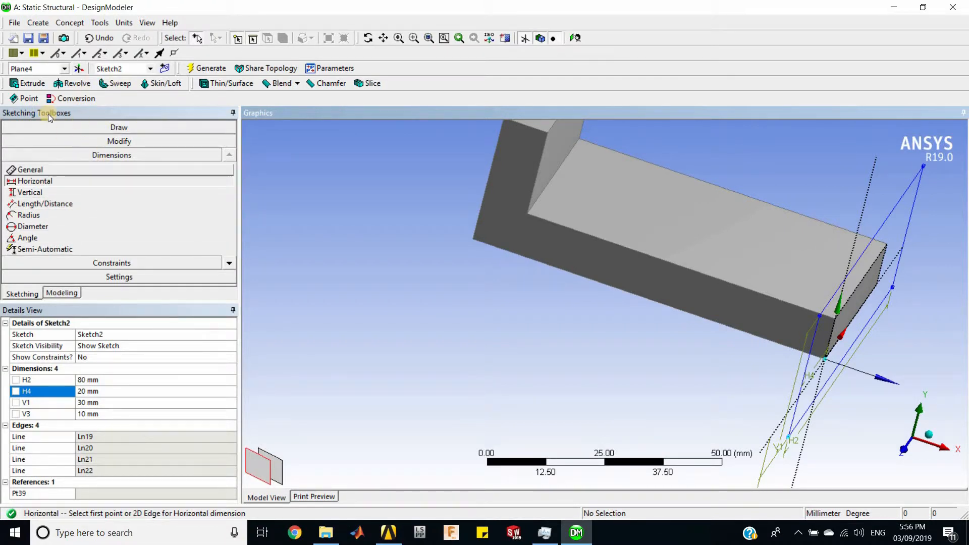
click(33, 83)
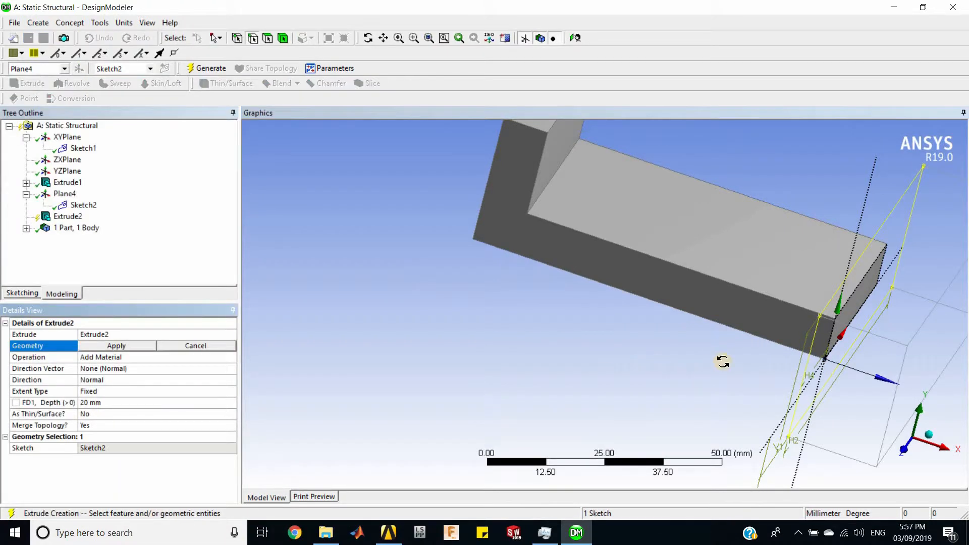
mouse_move(753, 351)
middle_down()
mouse_move(768, 353)
mouse_move(747, 356)
middle_up()
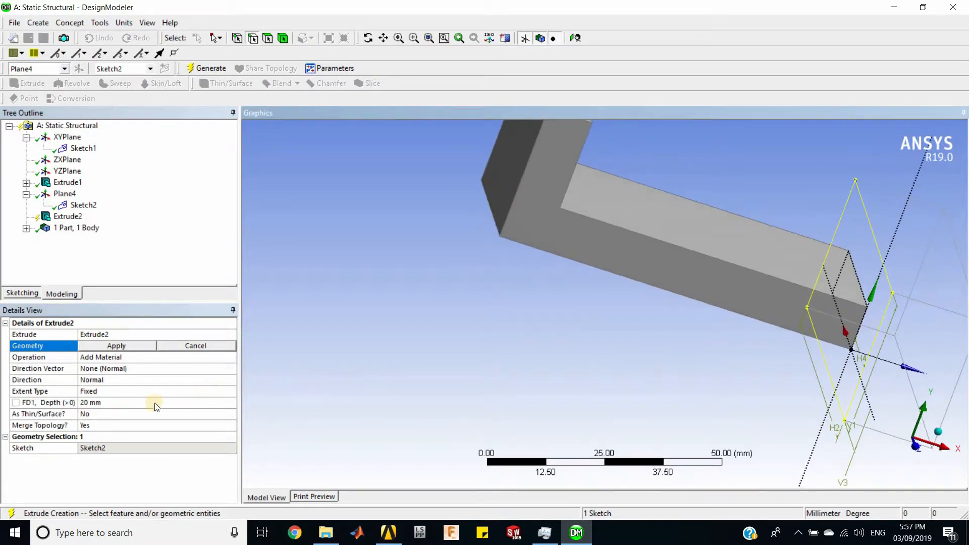
click(102, 403)
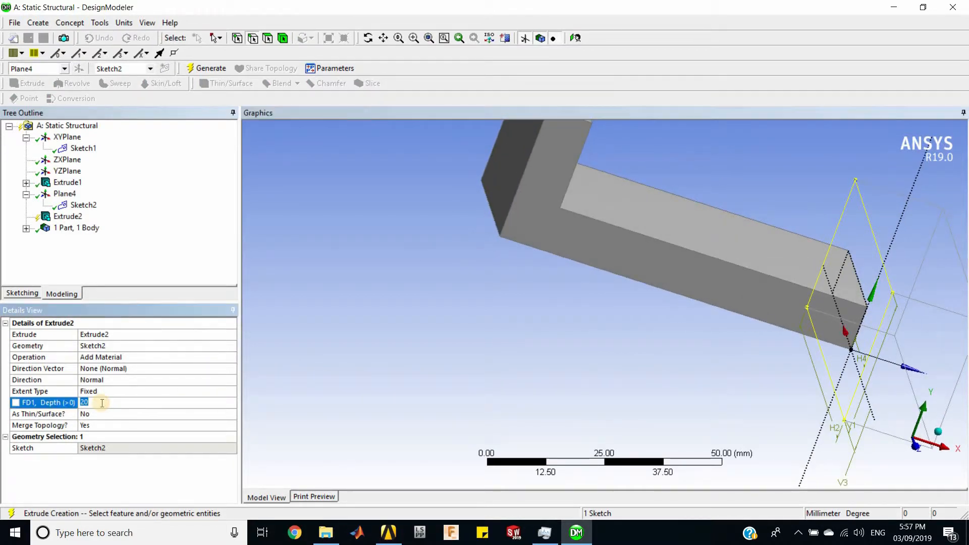
text(10)
key(Return)
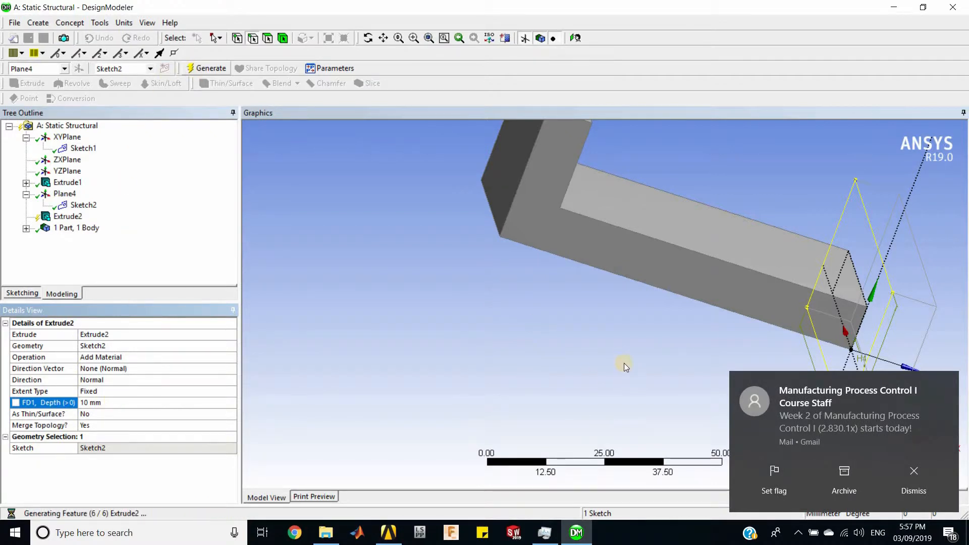
- Apply a 10 mm fixed-radius blend to the inner corner edge between the upright wall and the base, and generate it
middle_drag(622, 387, 535, 353)
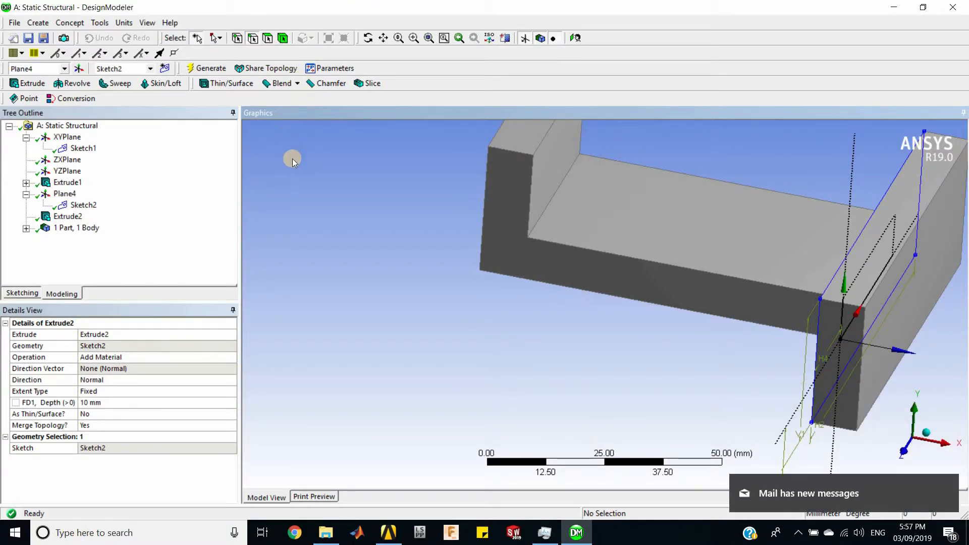
click(295, 86)
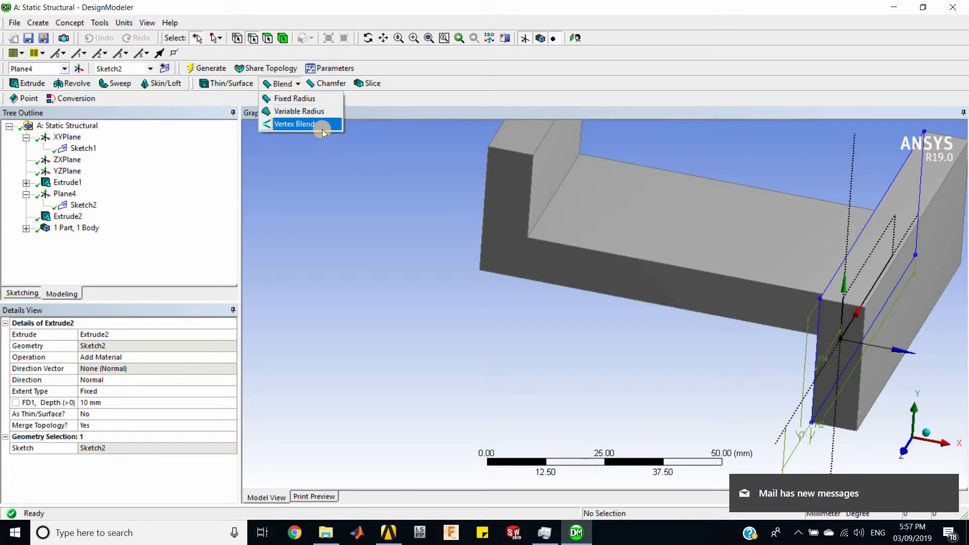
click(322, 100)
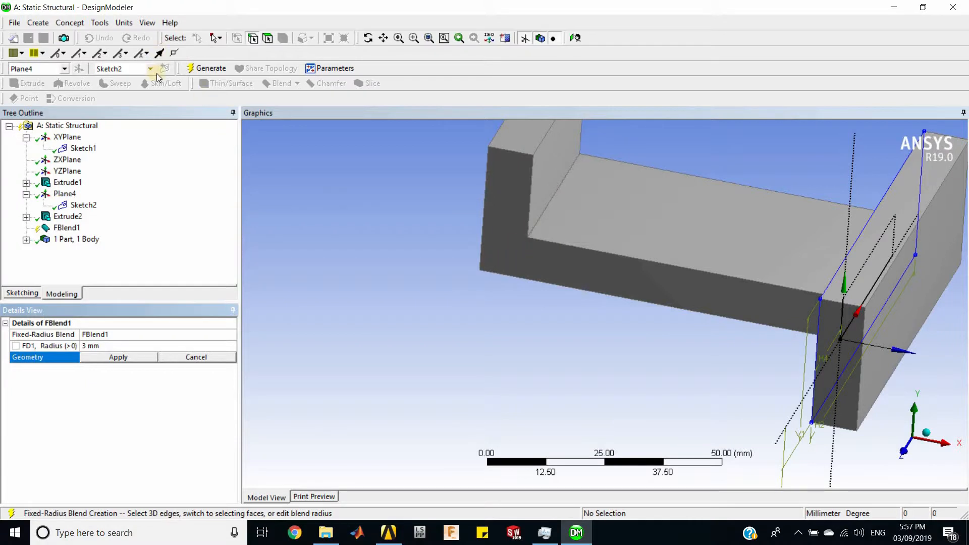
click(256, 39)
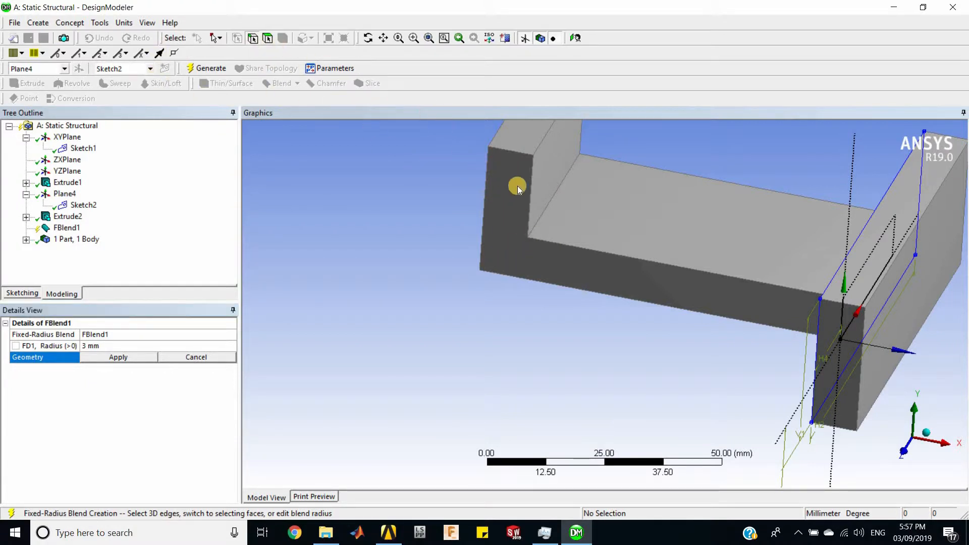
click(541, 213)
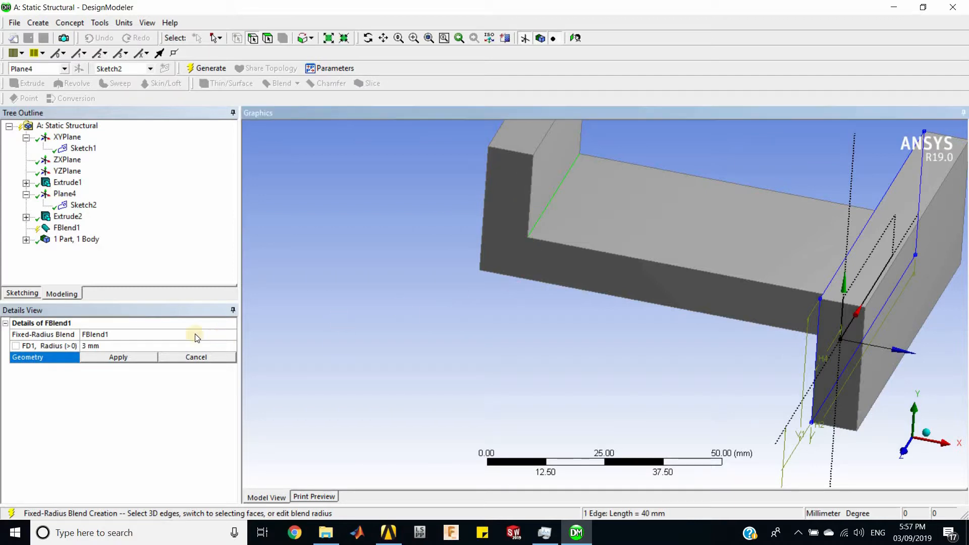
click(122, 346)
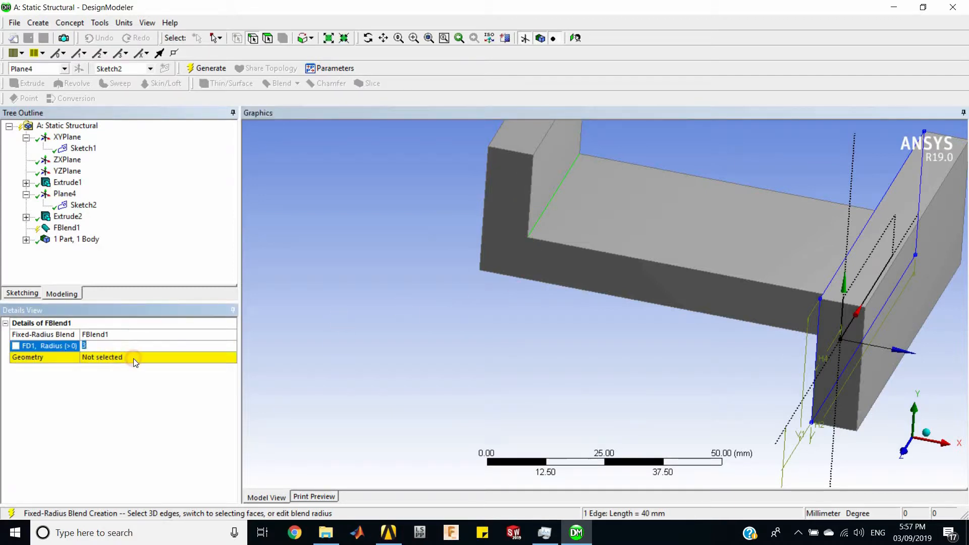
click(133, 357)
click(106, 356)
click(113, 343)
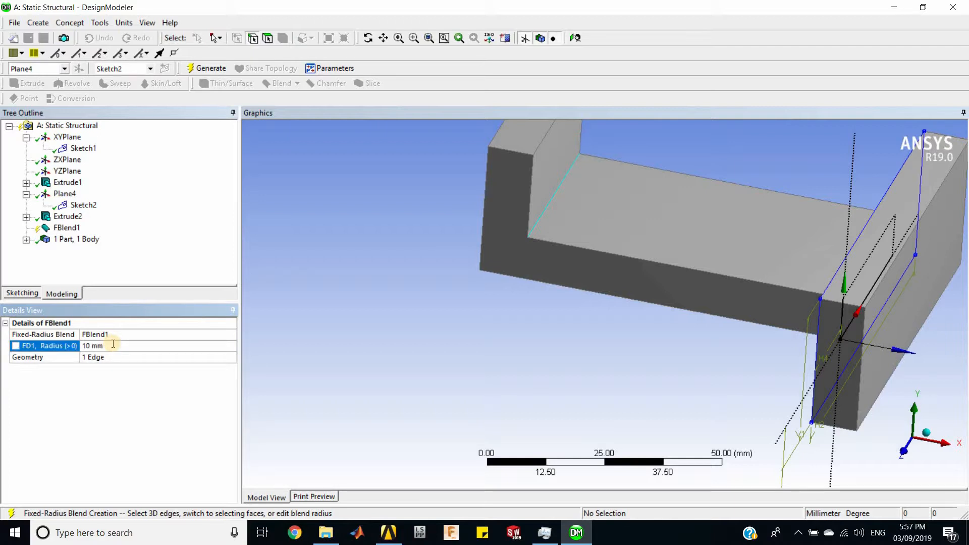
click(192, 71)
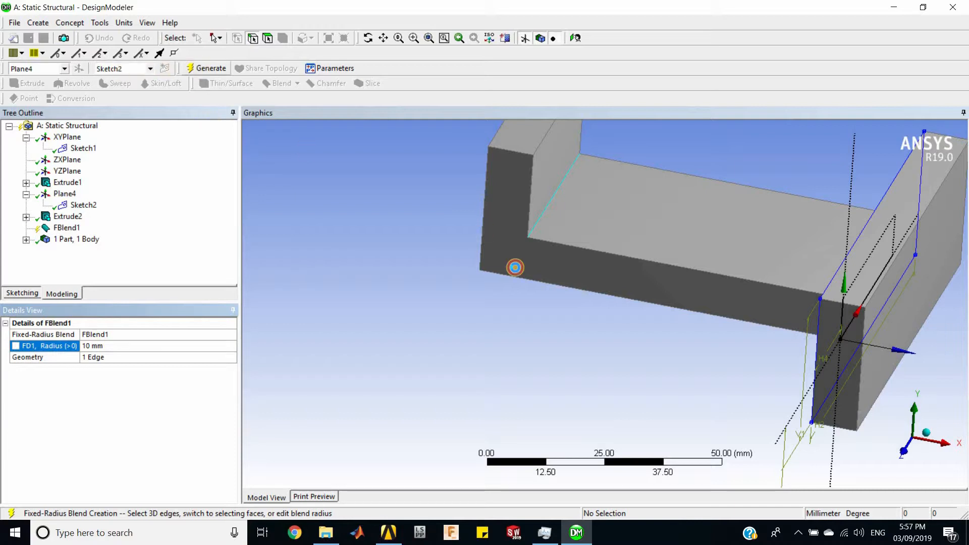
middle_drag(545, 297, 591, 300)
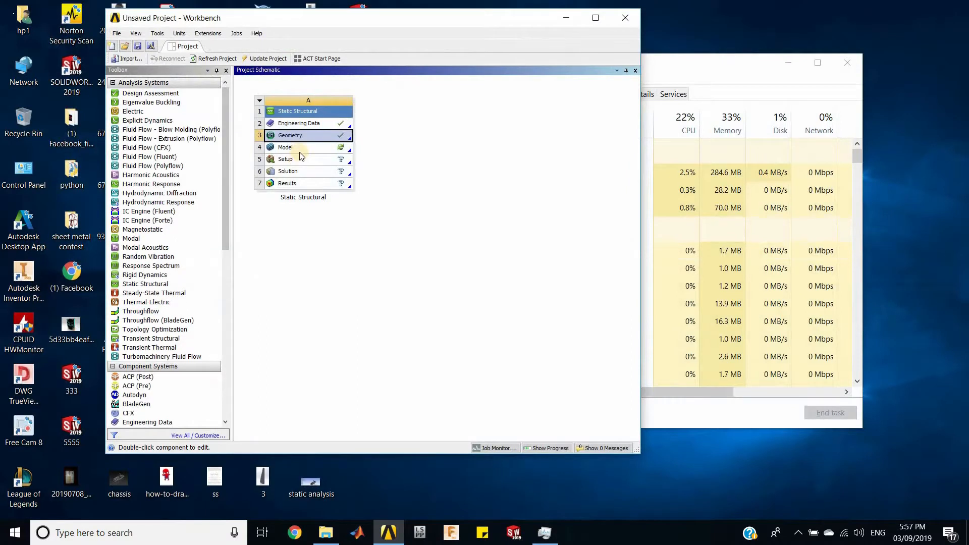
- Open the Static Structural system's Model in Mechanical and generate a mesh of the bracket with the default settings
double_click(300, 149)
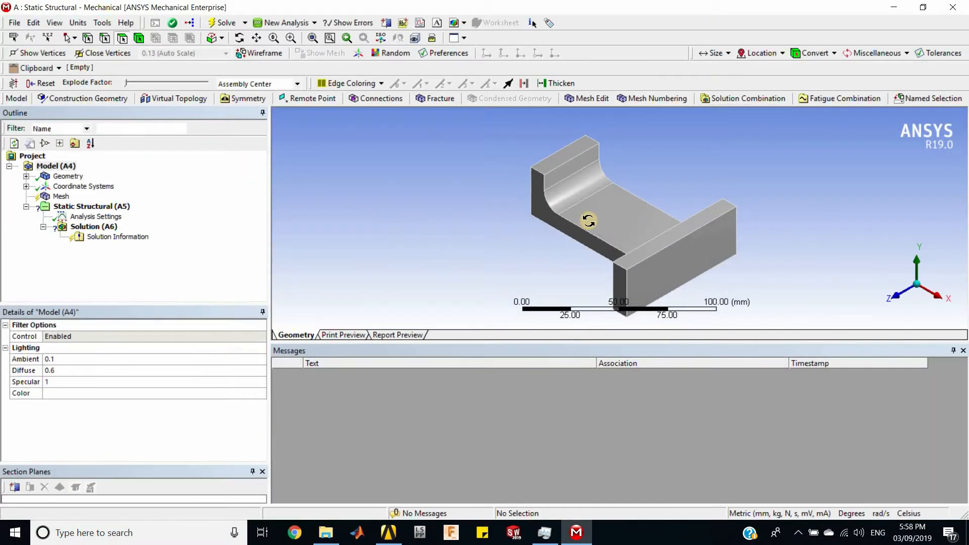
drag(588, 221, 621, 212)
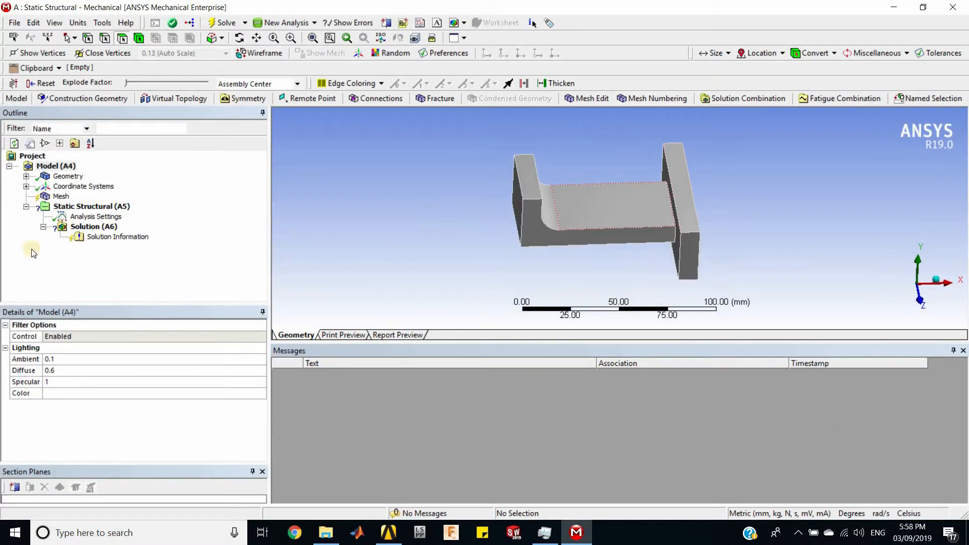
click(61, 197)
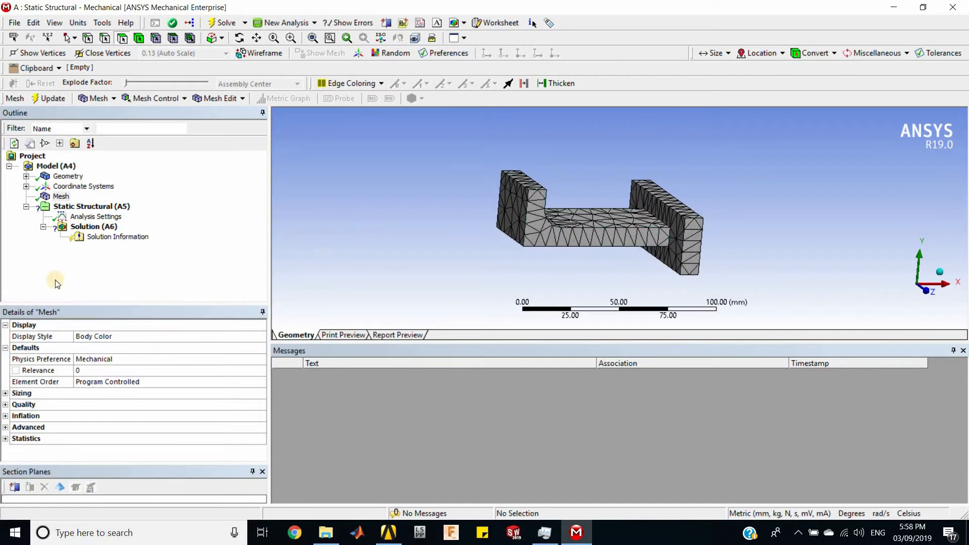
mouse_move(476, 247)
mouse_down()
mouse_move(560, 244)
mouse_move(488, 241)
mouse_up()
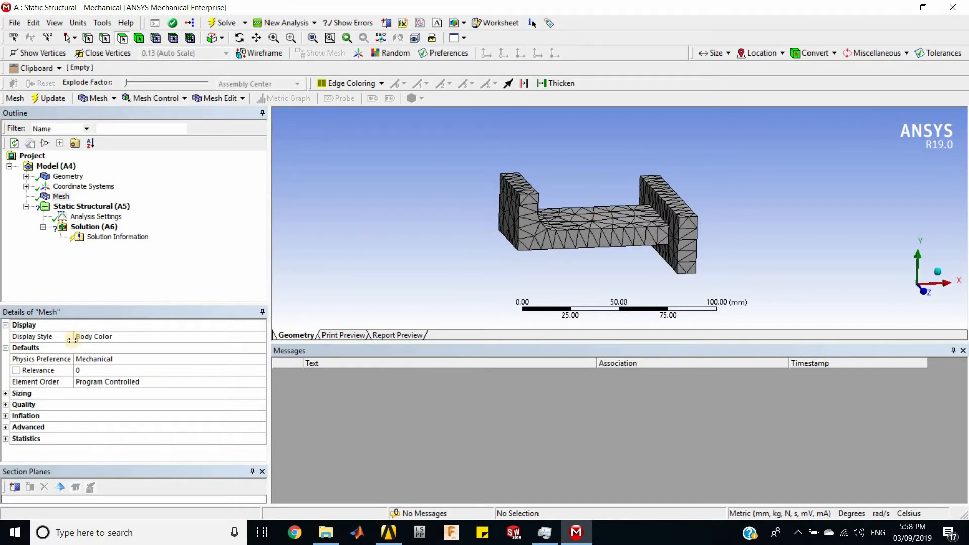
- Set the mesh sizing's relevance center and span angle center both to Fine
click(13, 396)
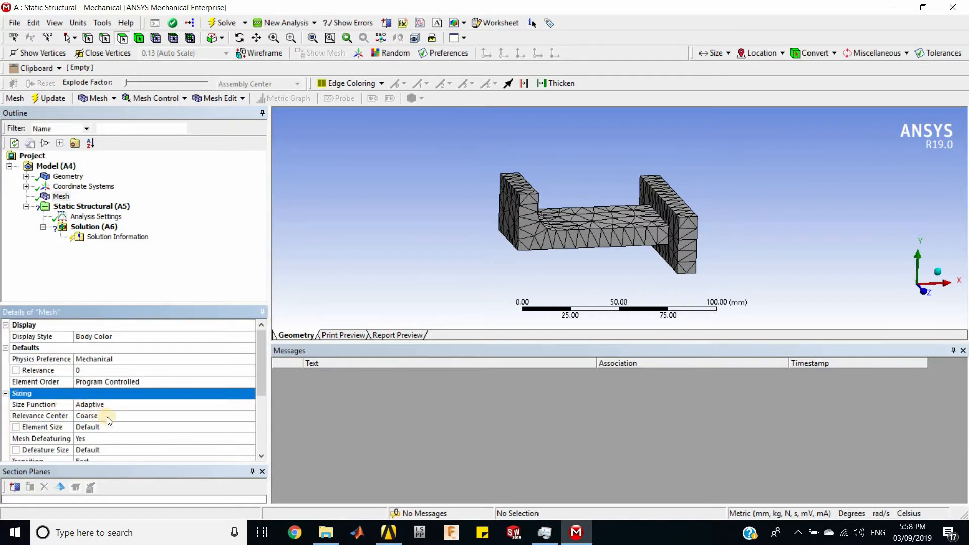
click(107, 417)
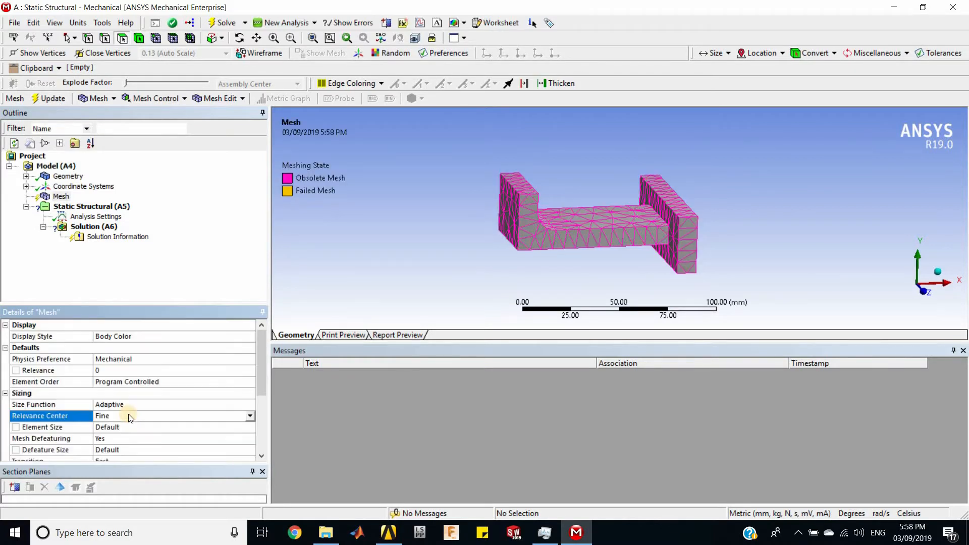
click(113, 415)
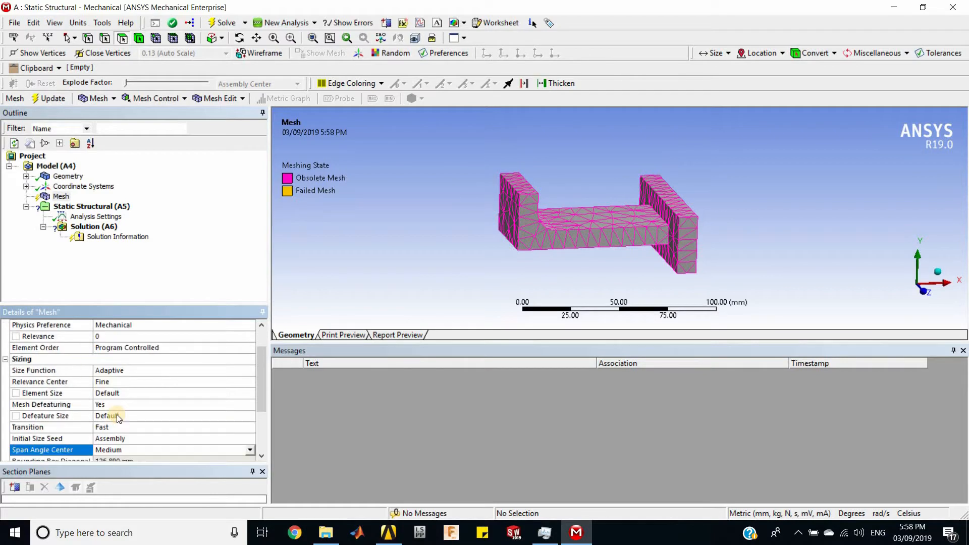
scroll(117, 418, down, 1)
click(116, 415)
scroll(136, 392, down, 3)
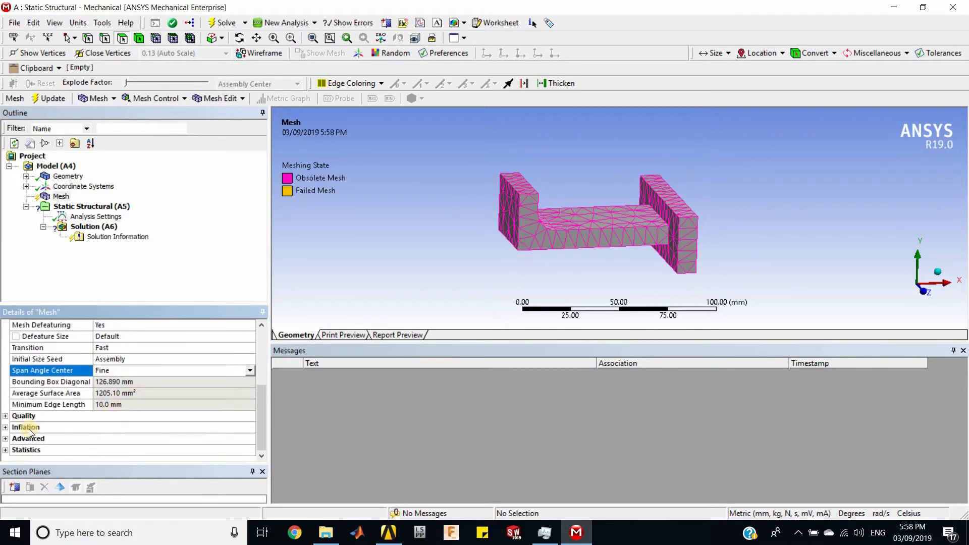
- Change the smoothing level in the mesh quality settings and regenerate the bracket's mesh
click(5, 417)
scroll(115, 442, down, 1)
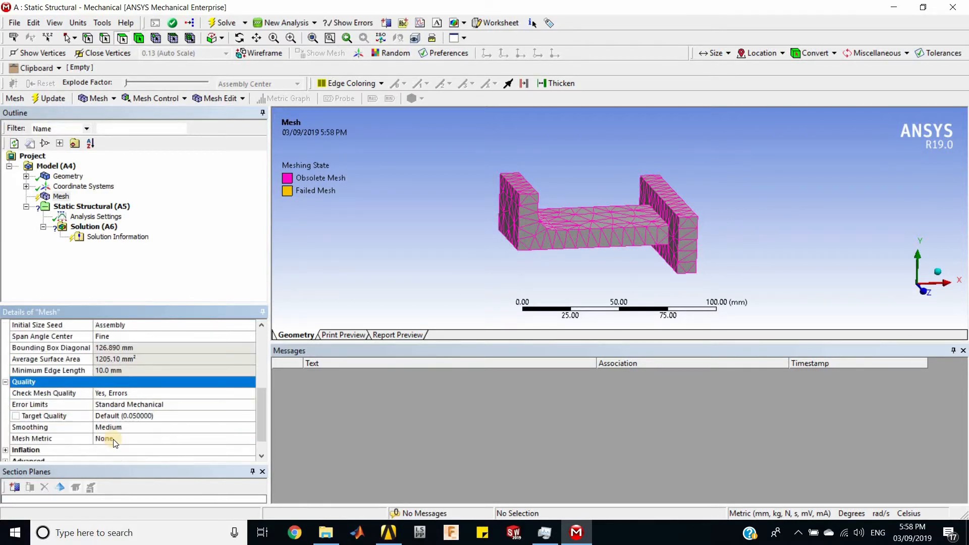
double_click(131, 430)
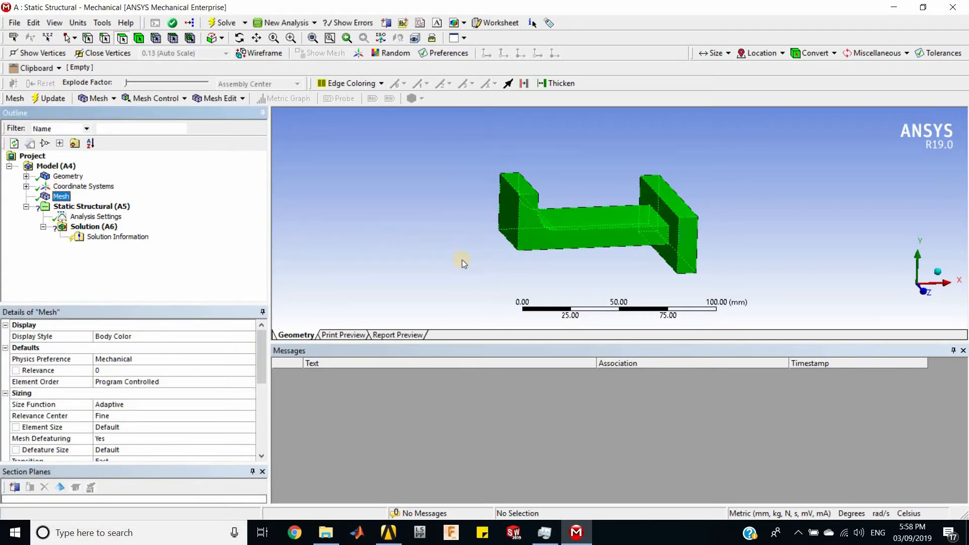
- Examine the refined mesh at the blended corner and across the whole bracket
middle_drag(443, 264, 507, 208)
right_drag(565, 180, 585, 188)
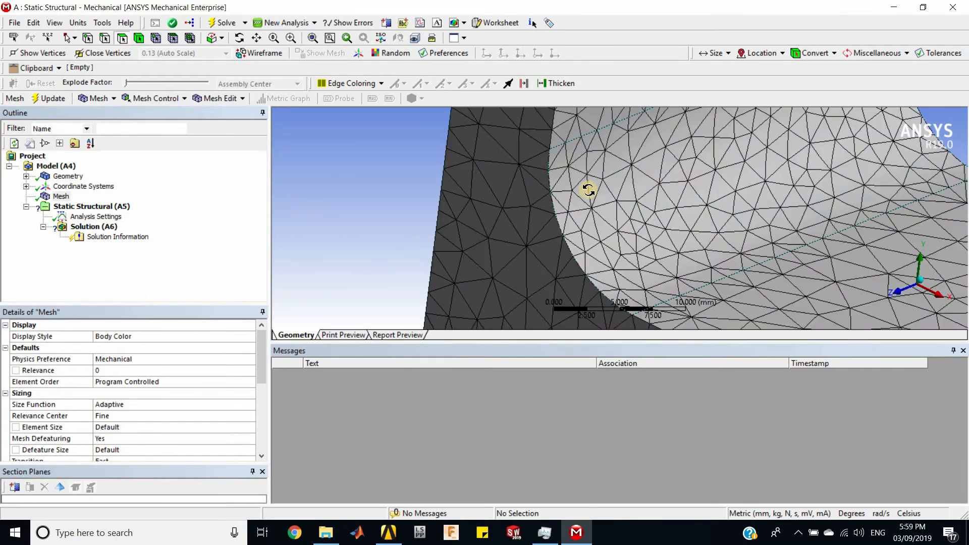
middle_drag(586, 189, 696, 188)
scroll(642, 191, down, 5)
scroll(697, 190, up, 1)
scroll(801, 250, down, 3)
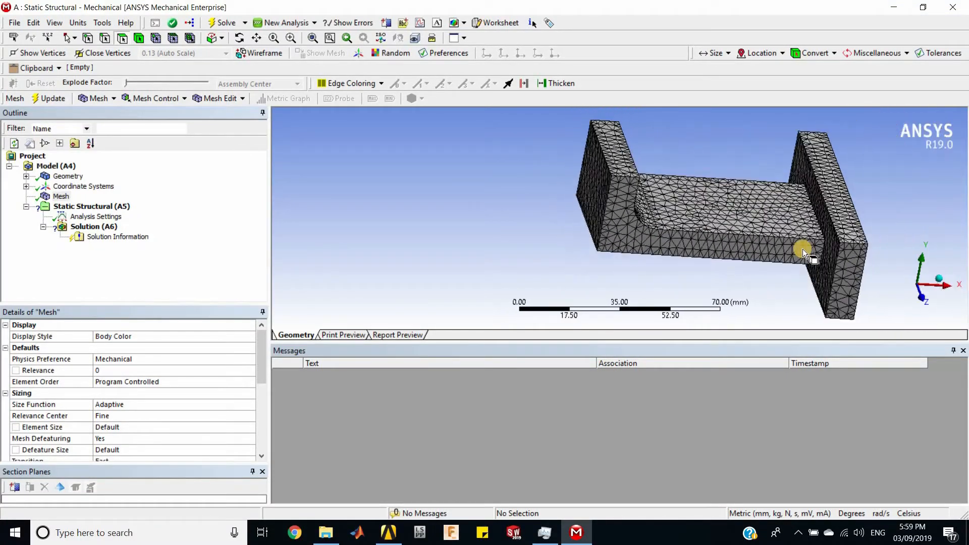
middle_drag(802, 249, 765, 250)
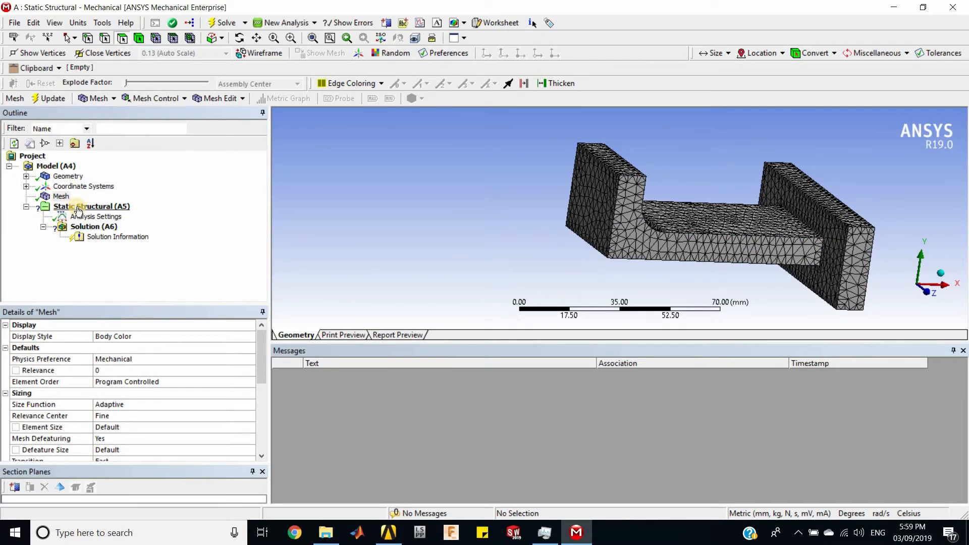
- Insert a fixed support in the static structural analysis and apply it to the end plate's outer face
right_click(78, 209)
mouse_move(204, 216)
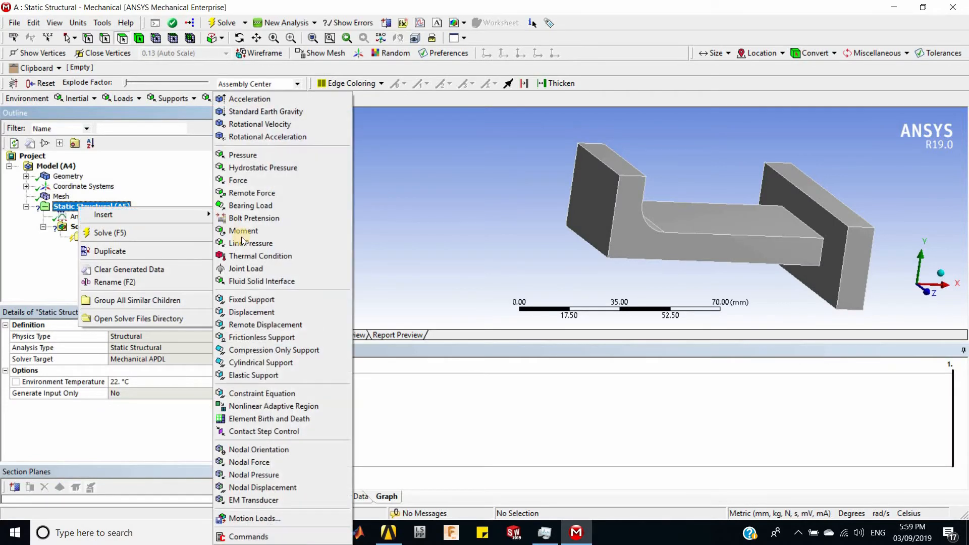
click(260, 303)
middle_drag(641, 232, 832, 228)
click(850, 247)
middle_drag(869, 268, 754, 268)
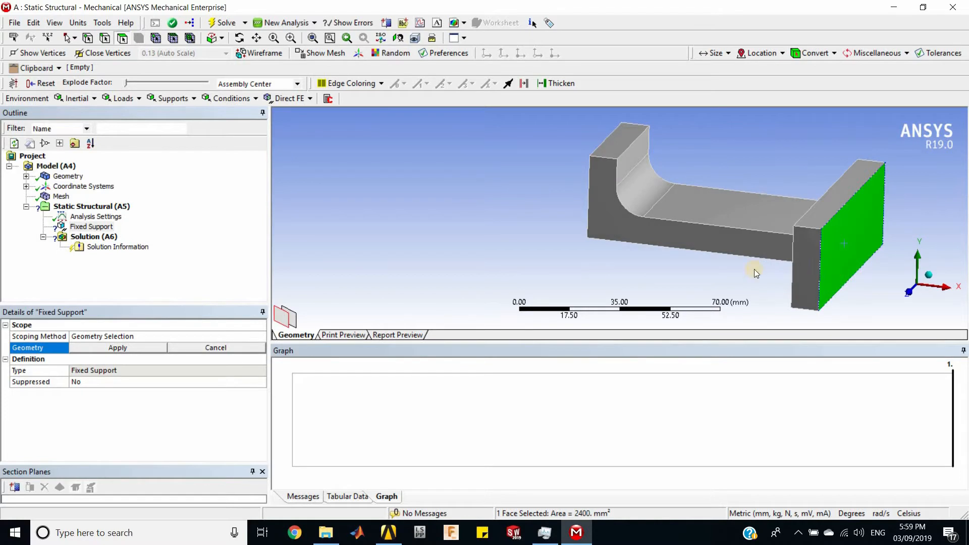
click(115, 349)
- Insert a force load and apply it to the top face of the upright wall
right_click(95, 206)
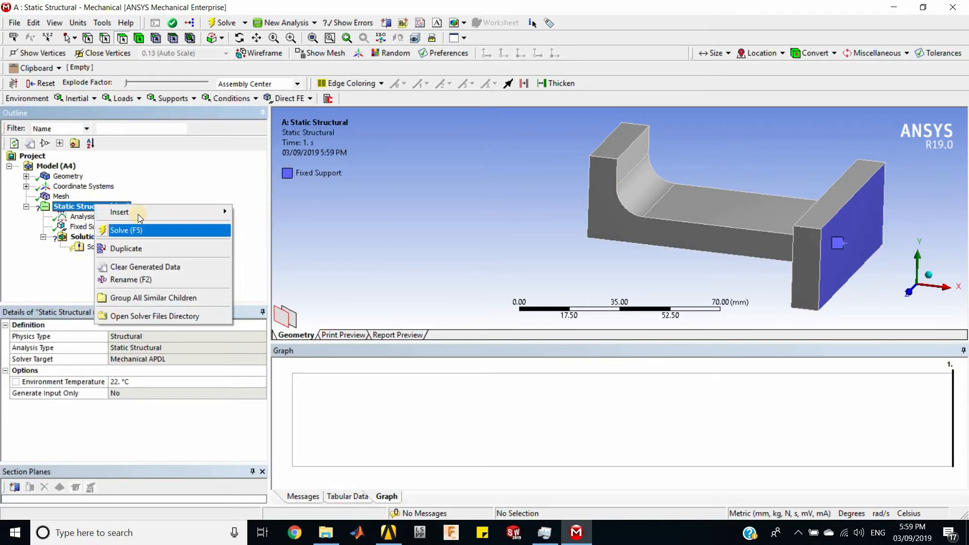
mouse_move(139, 216)
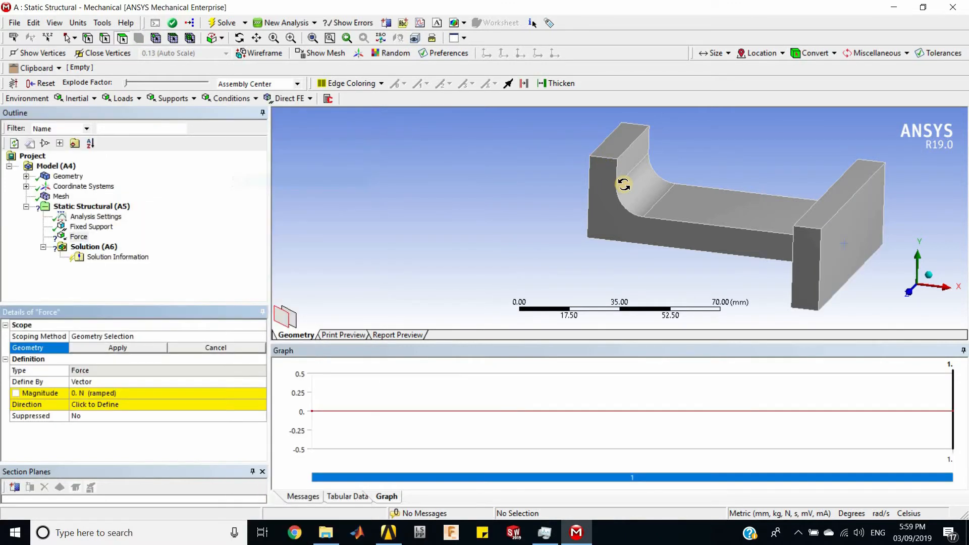
middle_drag(624, 184, 618, 237)
click(603, 149)
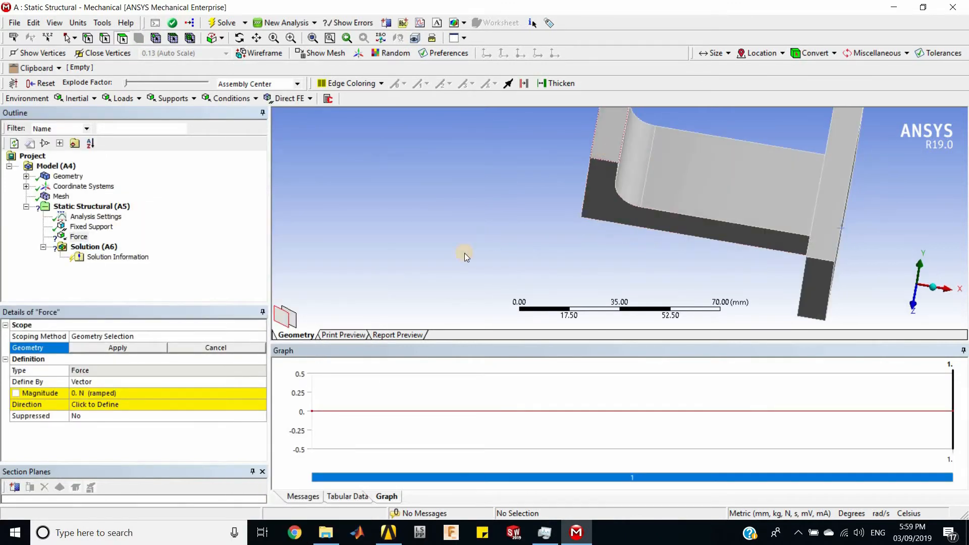
click(117, 348)
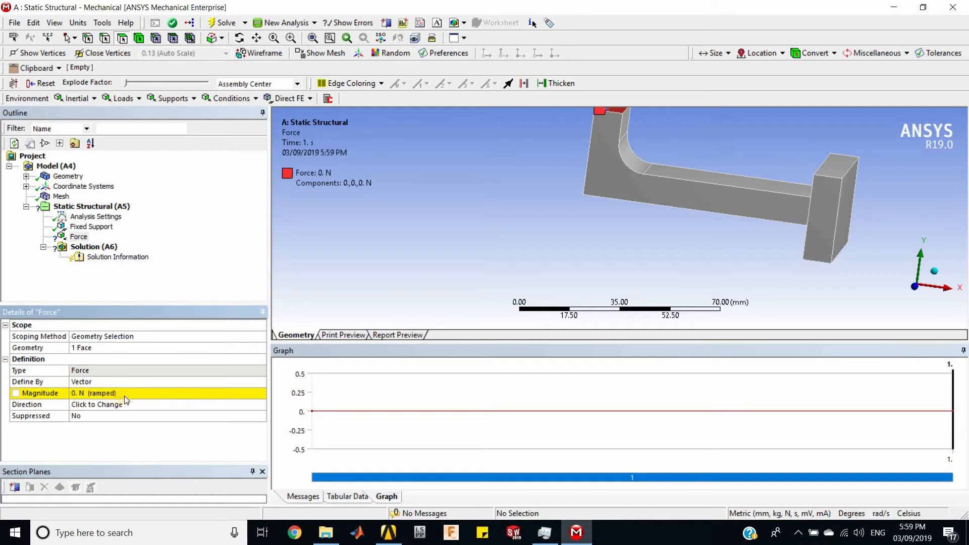
- Define the force by components and set its Y component to -10000 N
click(139, 383)
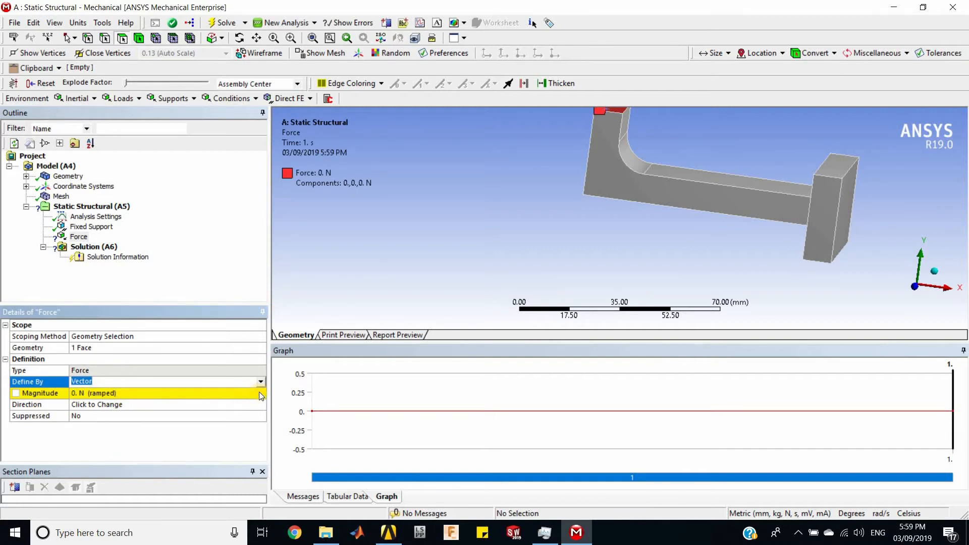
middle_drag(523, 294, 586, 315)
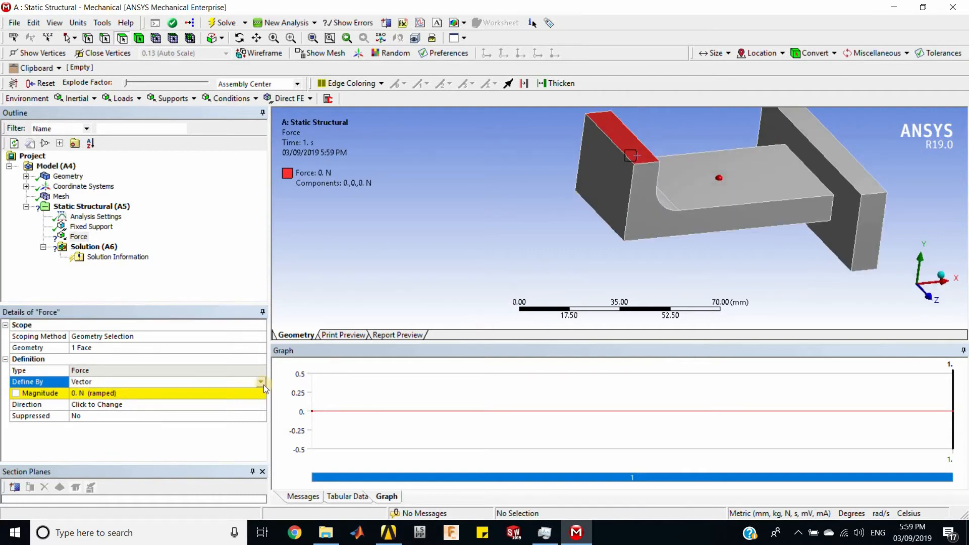
click(260, 382)
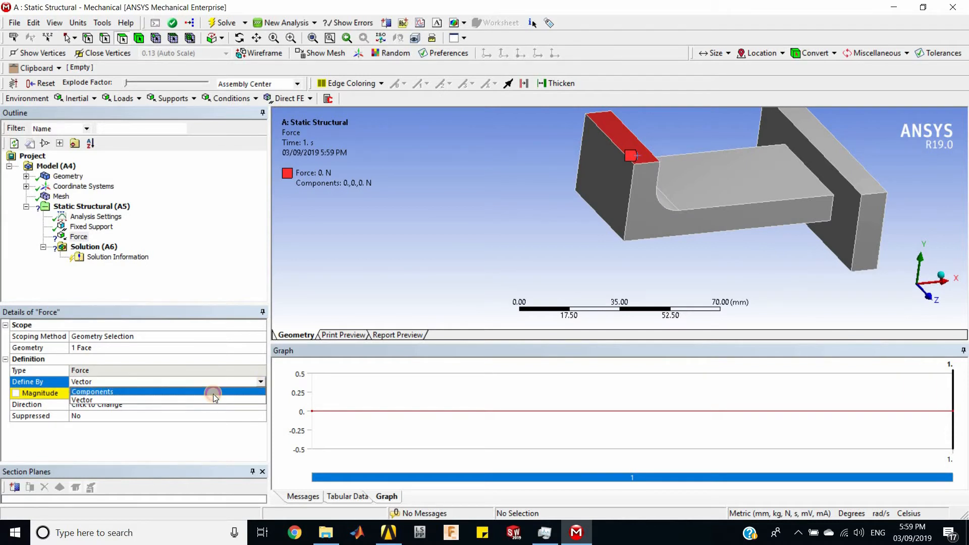
click(213, 394)
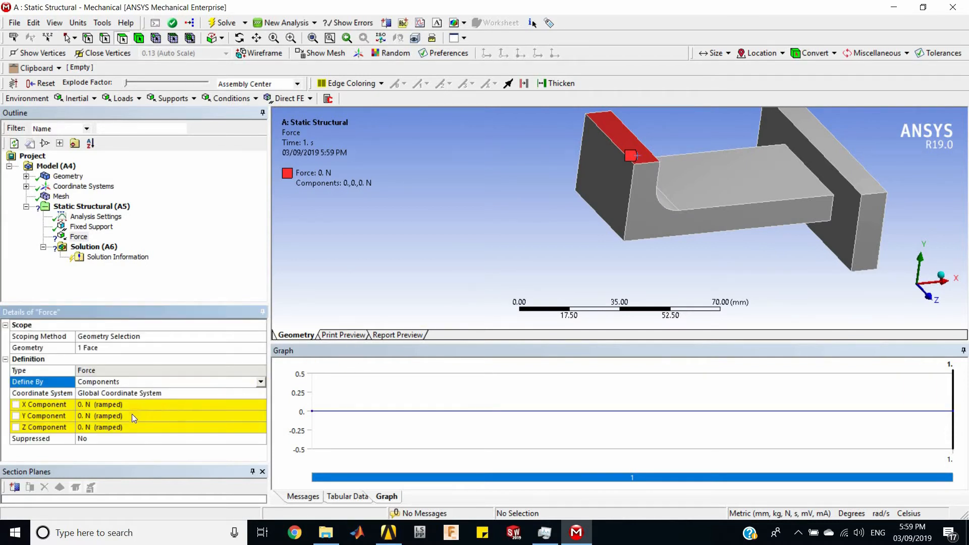
click(201, 416)
middle_drag(518, 287, 142, 410)
click(145, 414)
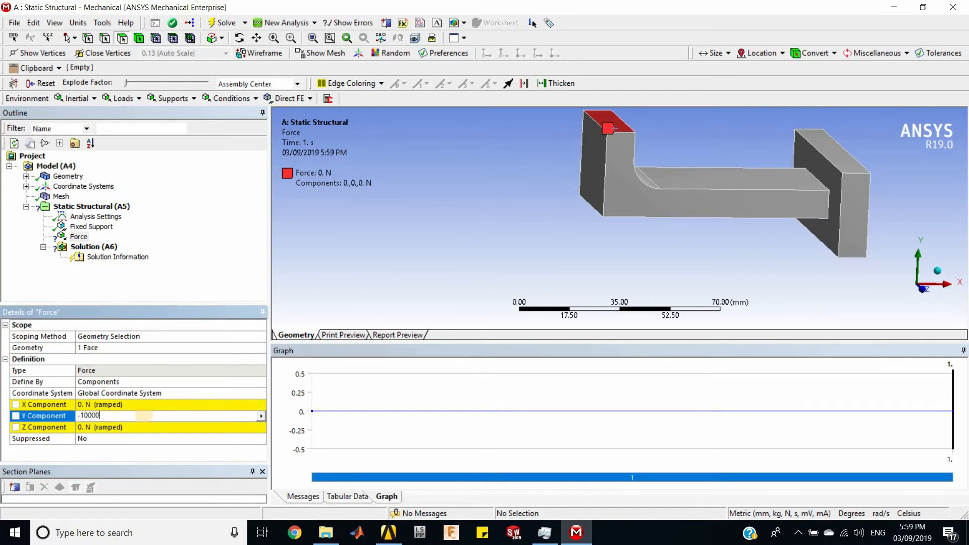
key(Return)
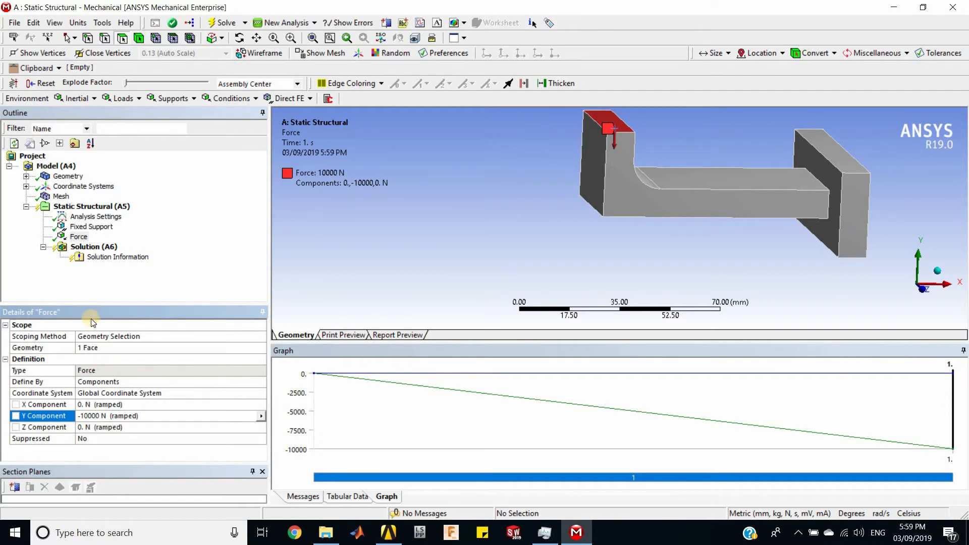
- Add a total deformation result to the solution
right_click(94, 250)
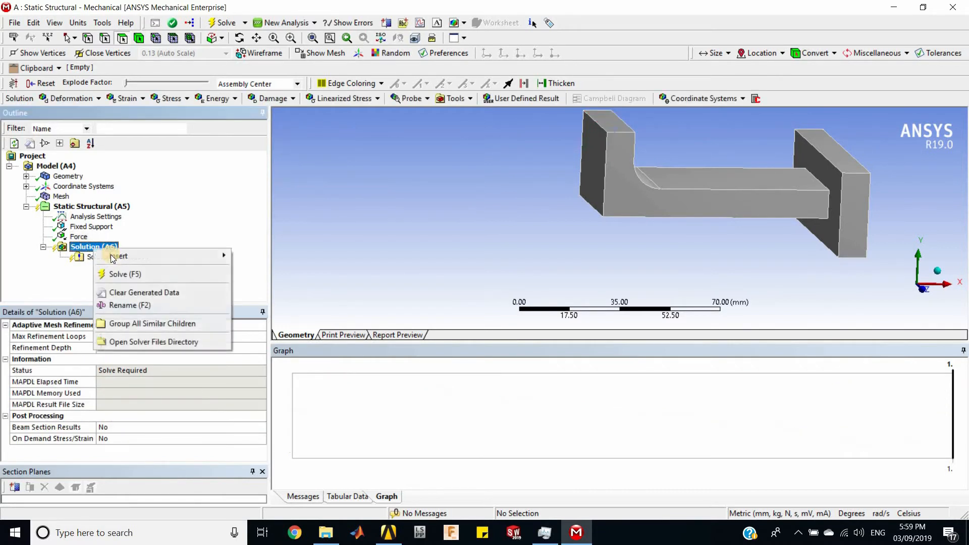
mouse_move(212, 256)
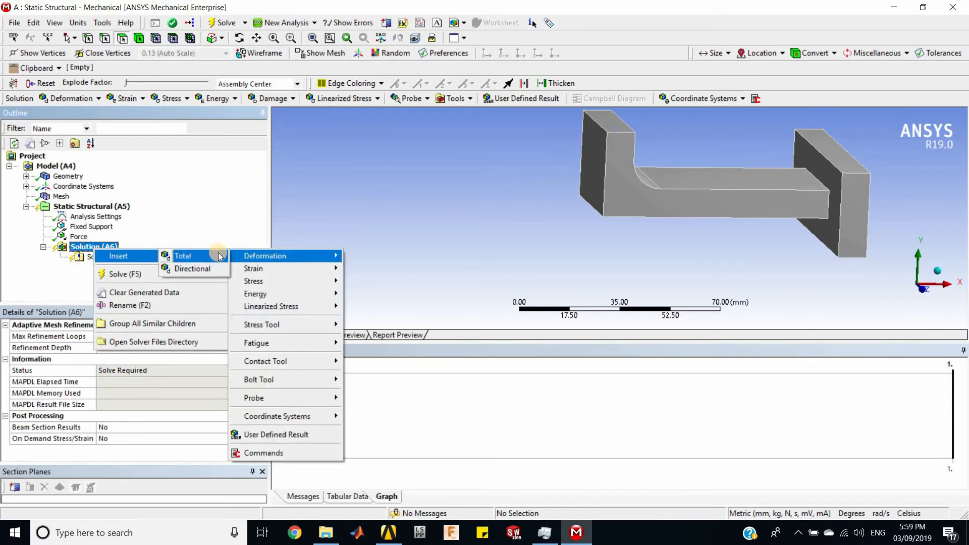
click(218, 252)
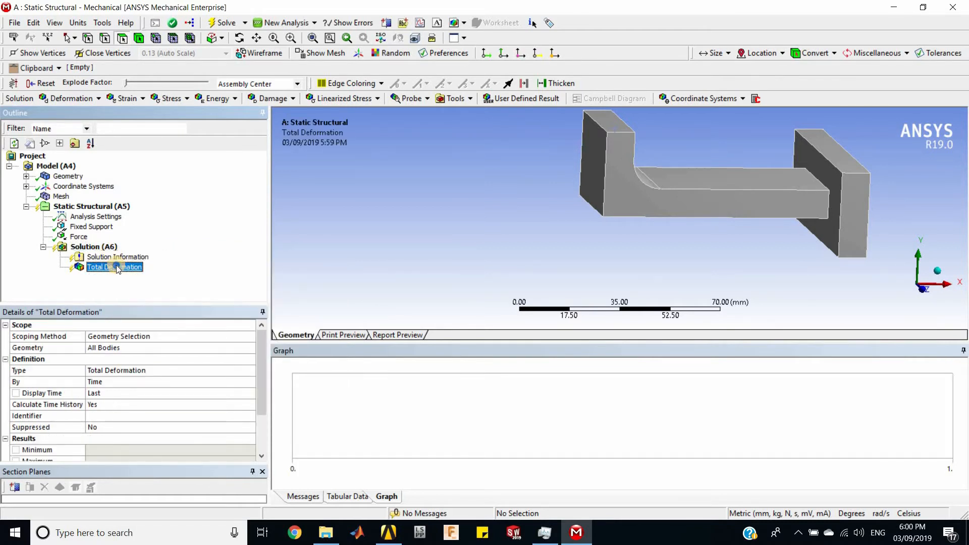
- Change the deformation result's type to Directional Deformation with its orientation along the Y axis
right_click(117, 269)
click(142, 371)
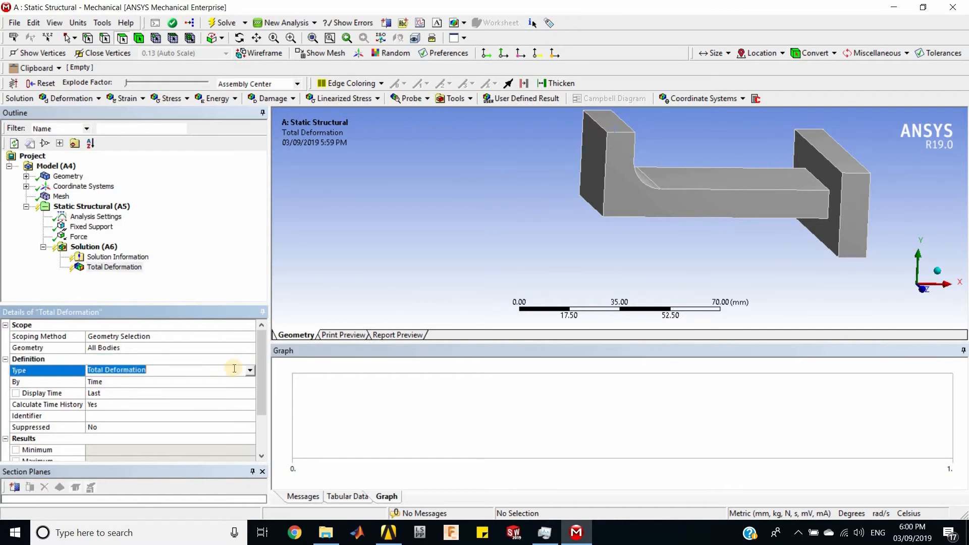
click(251, 371)
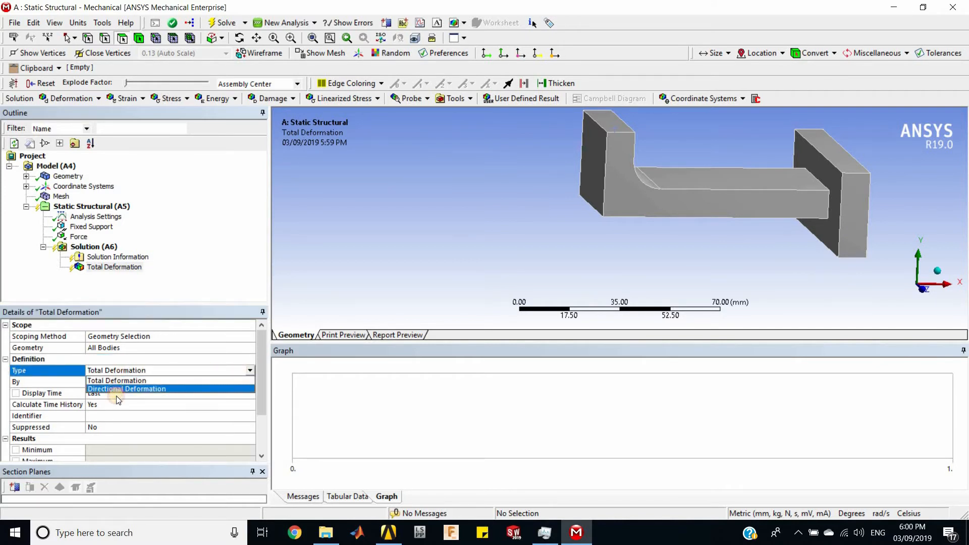
click(116, 392)
click(250, 381)
click(250, 382)
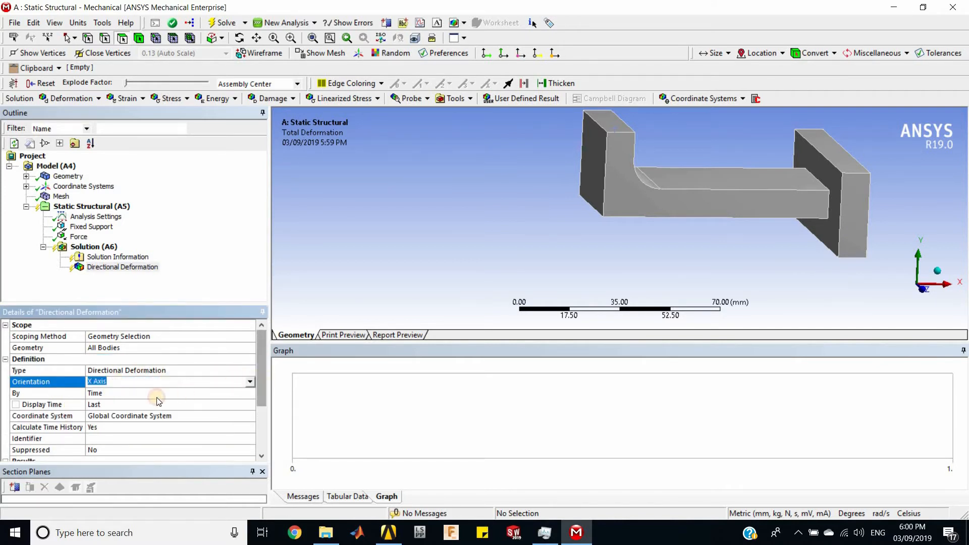
click(142, 399)
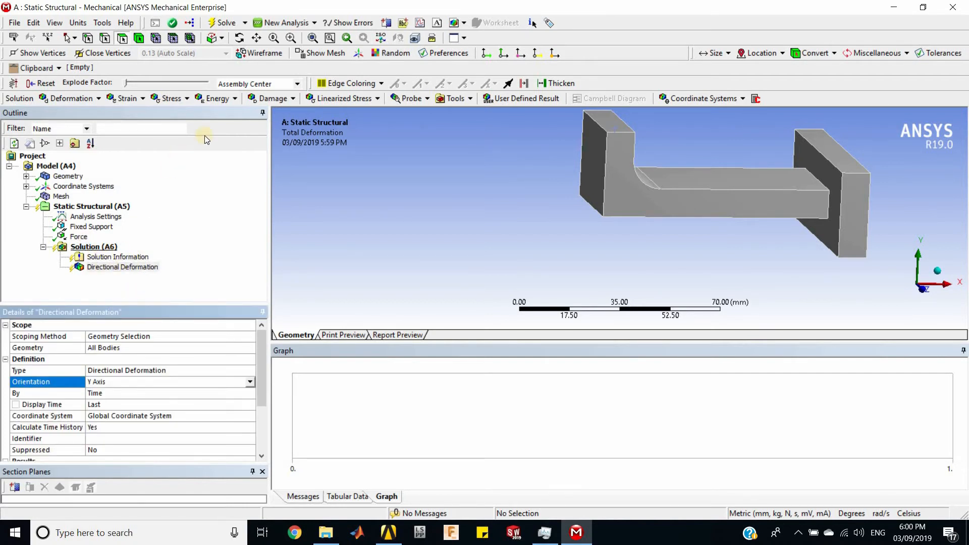
- Solve the static structural analysis, moving the solution status window out of the way
click(222, 23)
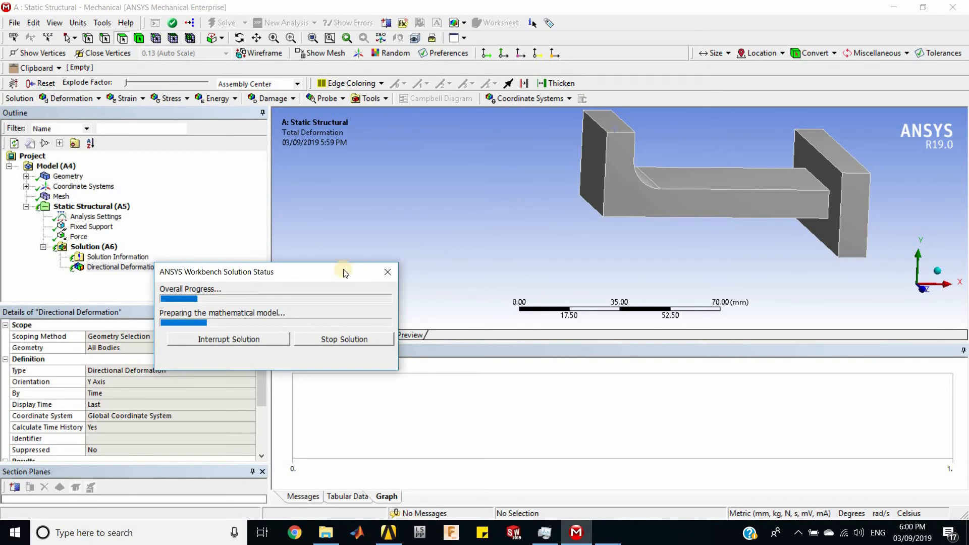
drag(211, 275, 119, 203)
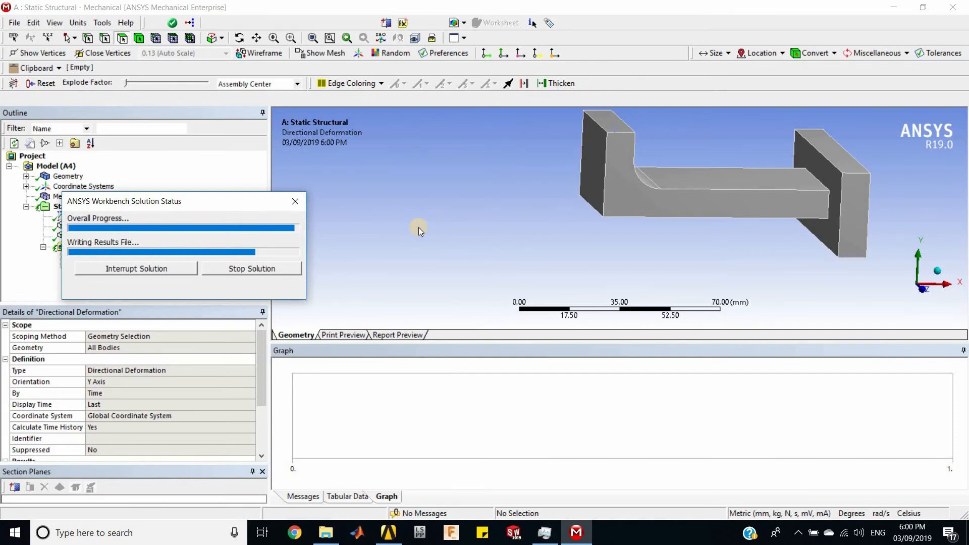
- Play the directional deformation animation with the bracket viewed along the Z axis, pause it, and inspect the deformed shape in 3D
drag(529, 230, 530, 238)
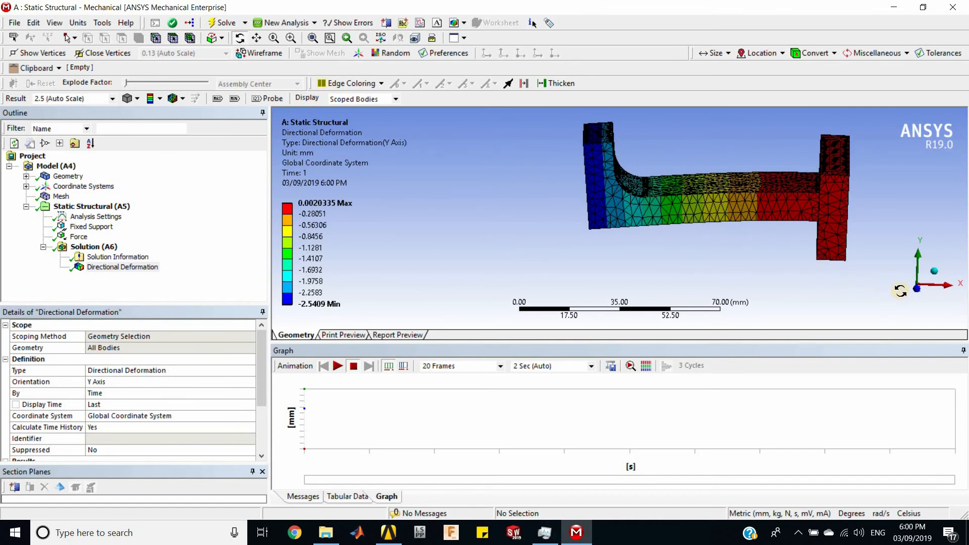
click(917, 288)
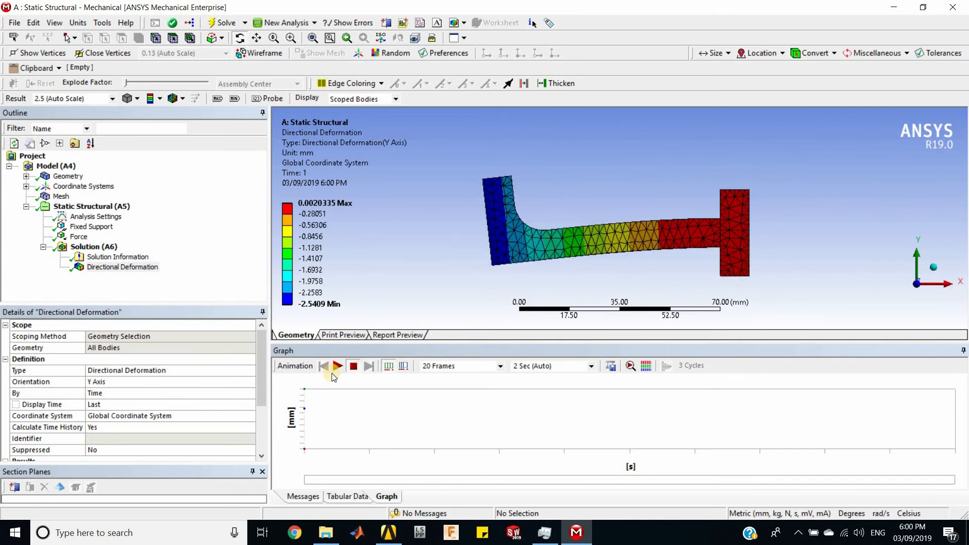
click(337, 367)
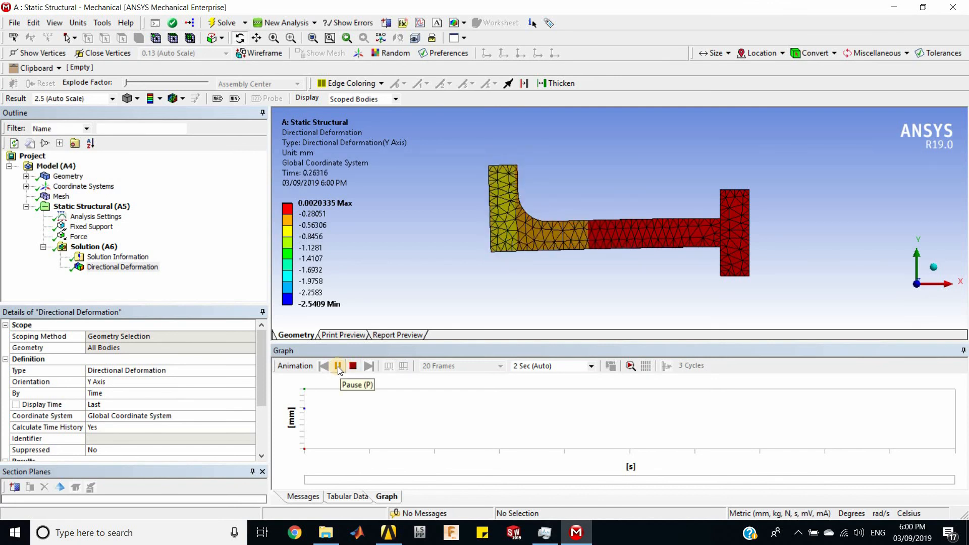
click(338, 367)
middle_drag(634, 268, 697, 277)
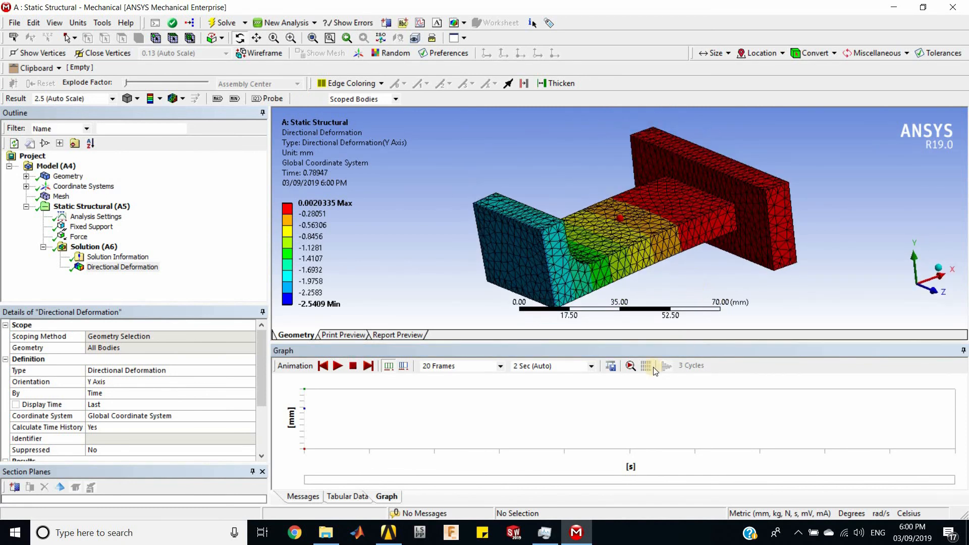